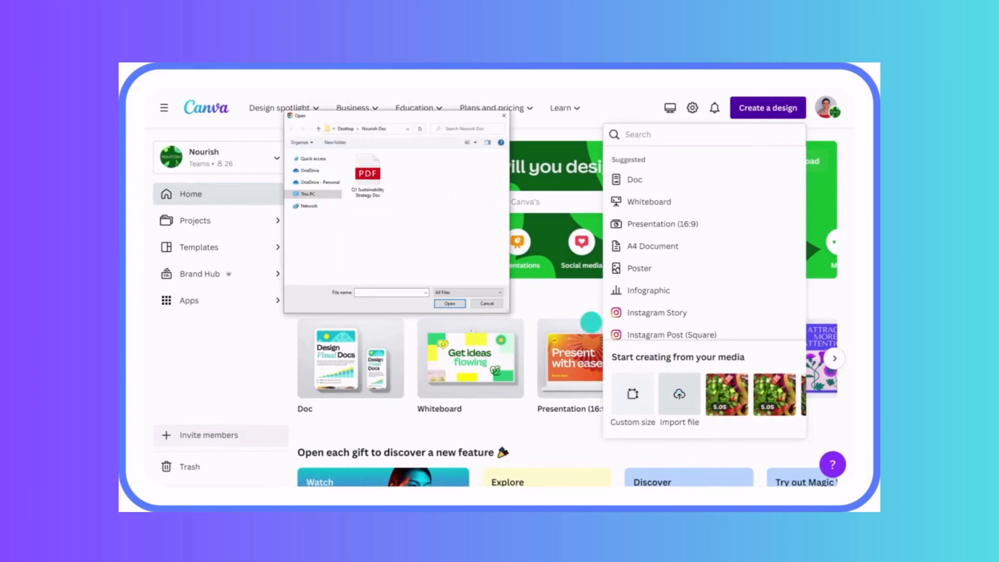
- Import the PDF file Q1 Sustainability Strategy Doc from the Nourish Doc folder as a new design
{"action": "left_click", "coordinate": [443, 302]}
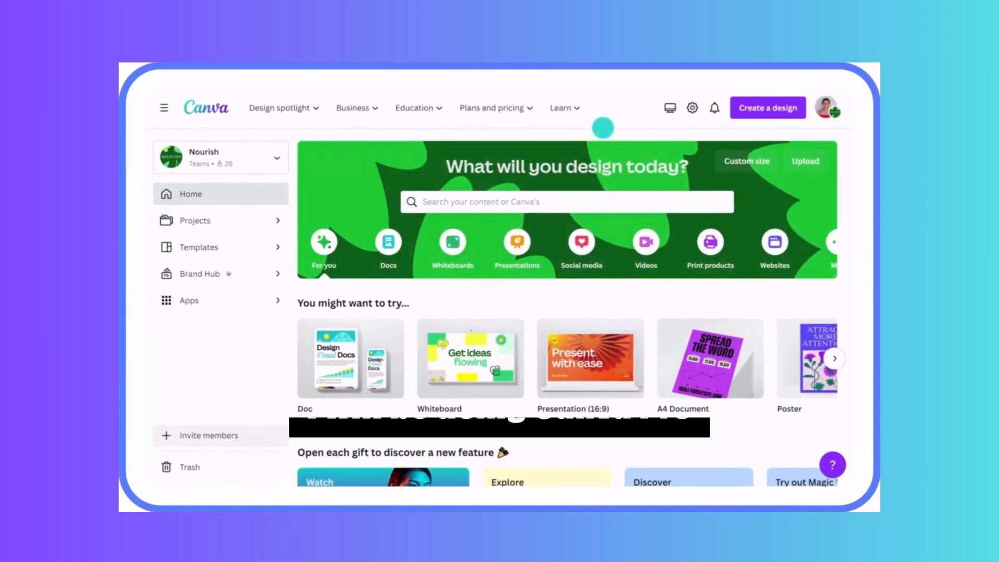
{"action": "left_click", "coordinate": [769, 110]}
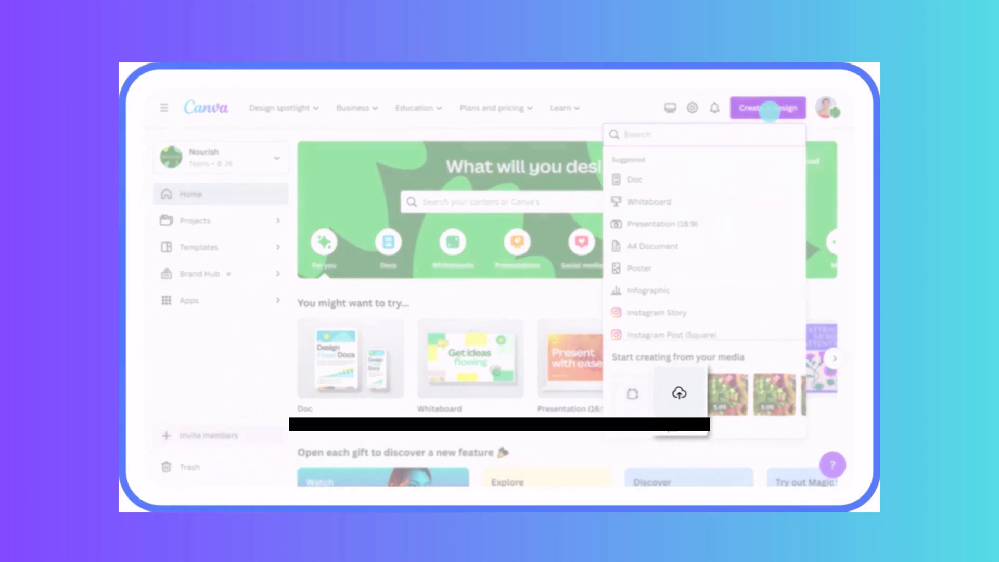
{"action": "left_click", "coordinate": [678, 385]}
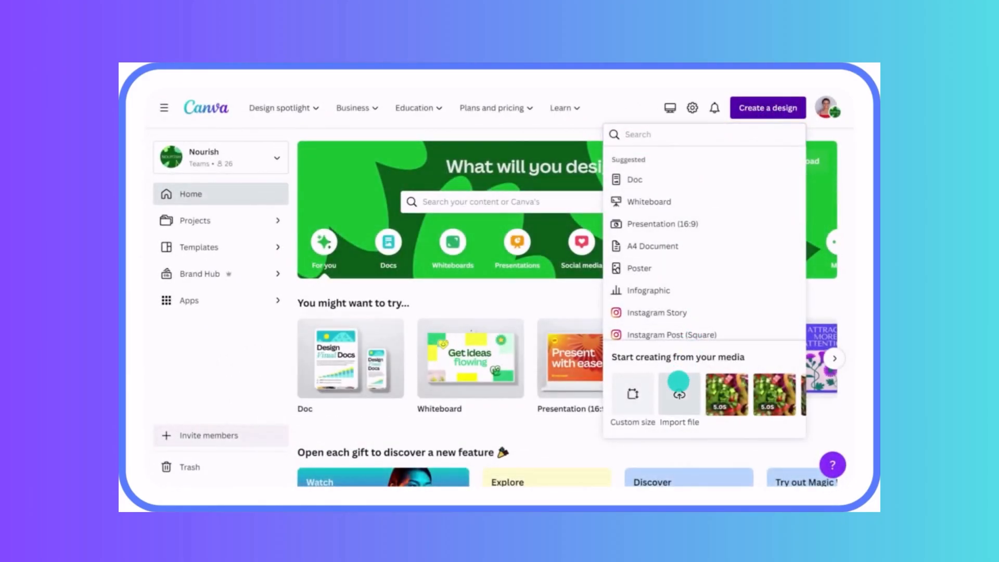
{"action": "left_click", "coordinate": [368, 172]}
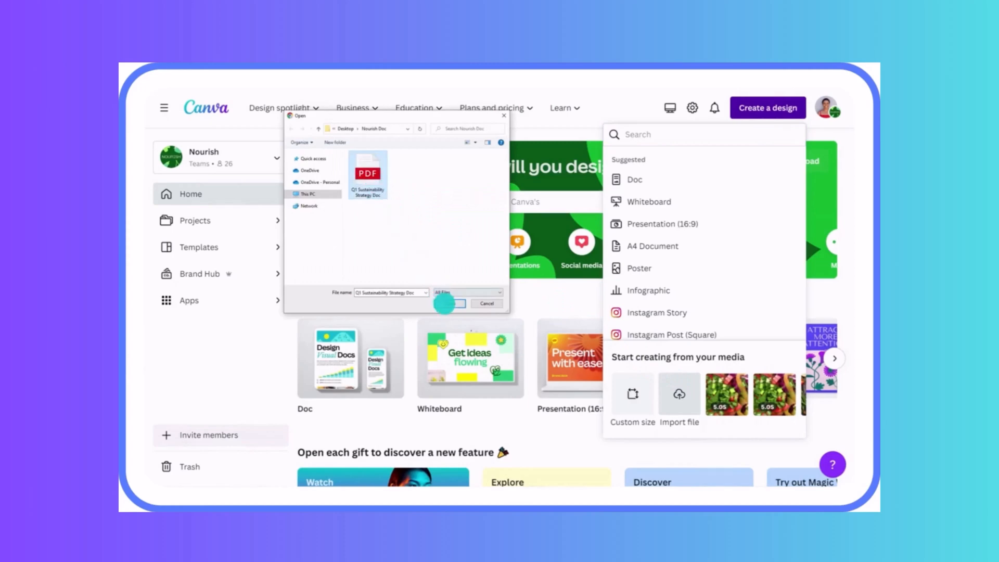
{"action": "left_click", "coordinate": [449, 303]}
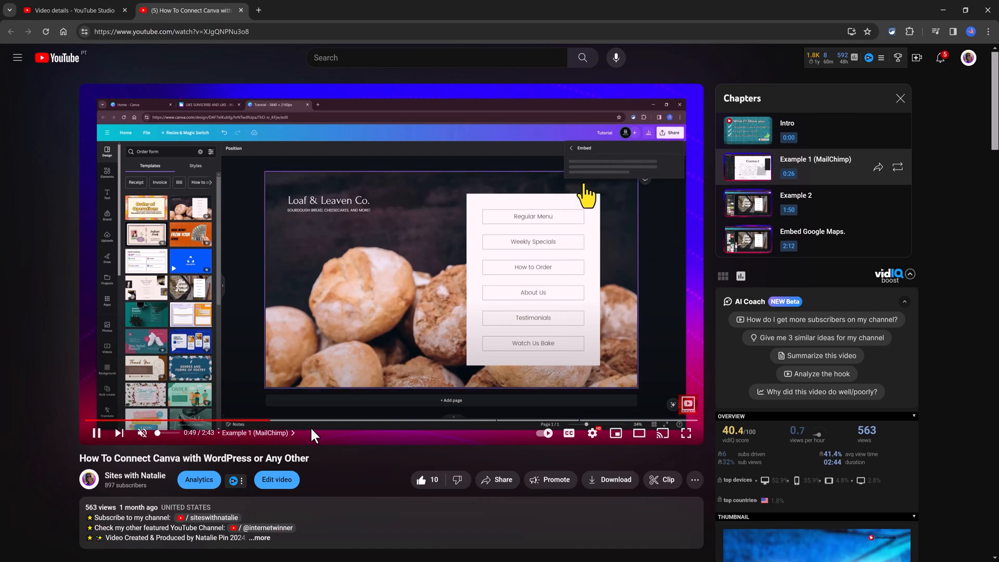
{"action": "left_click_drag", "start_coordinate": [271, 429], "coordinate": [402, 429]}
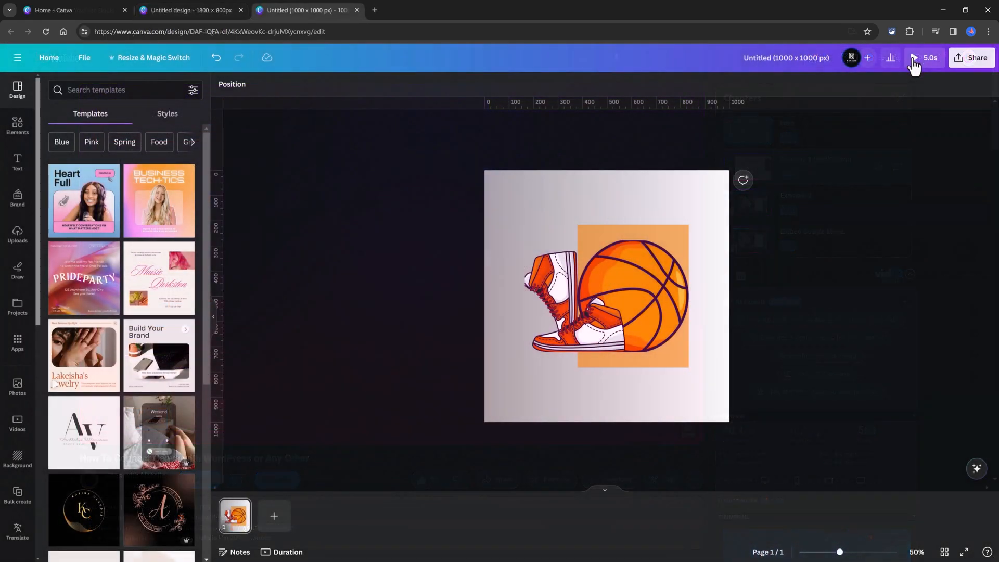
- Play the full-screen preview of the basketball and sneakers design and exit it
{"action": "left_click", "coordinate": [912, 60]}
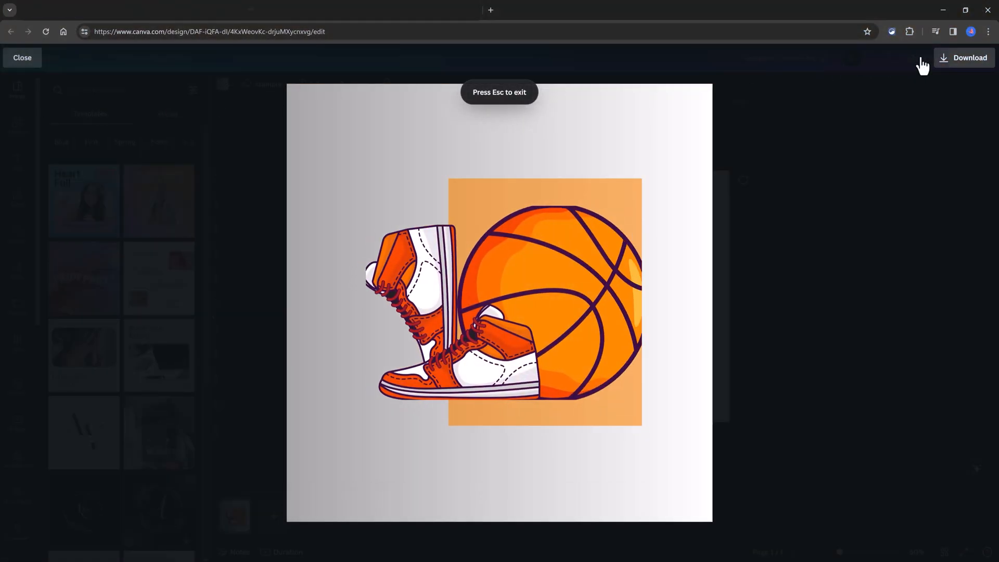
{"action": "key", "text": "Escape"}
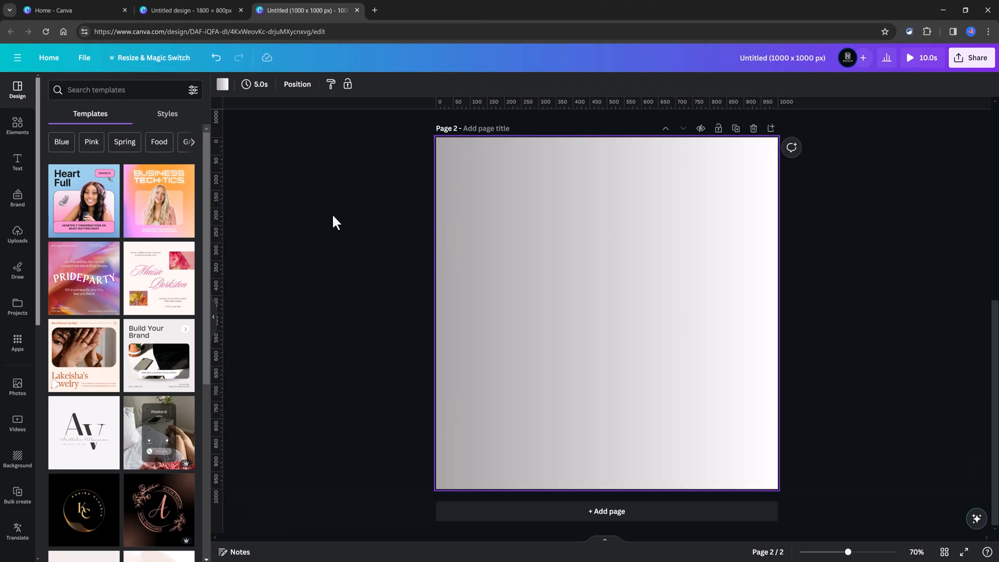
- Add a square shape to page 2, stretch it to the full page height, and position and widen it on the page's right half
{"action": "left_click", "coordinate": [16, 128]}
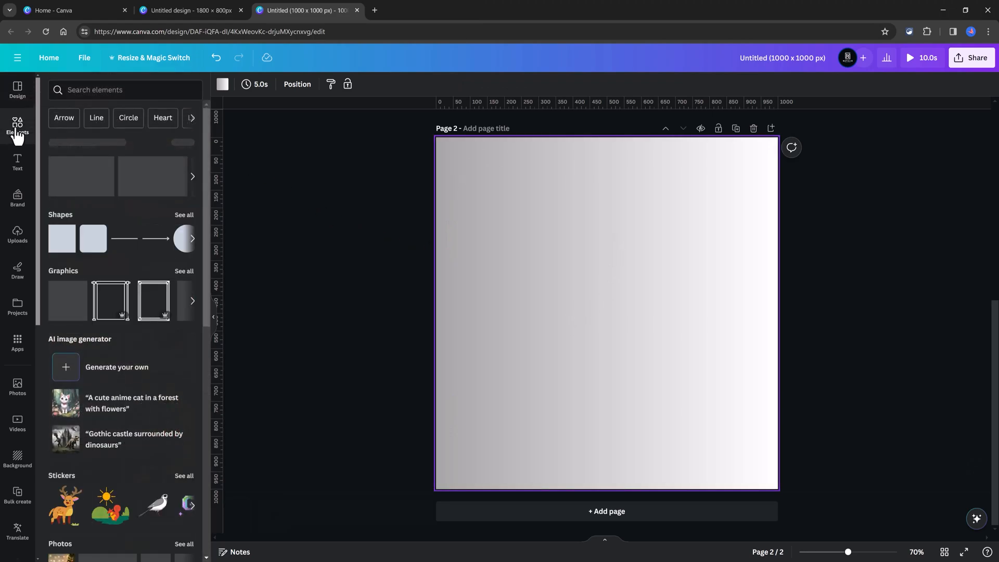
{"action": "left_click", "coordinate": [93, 238]}
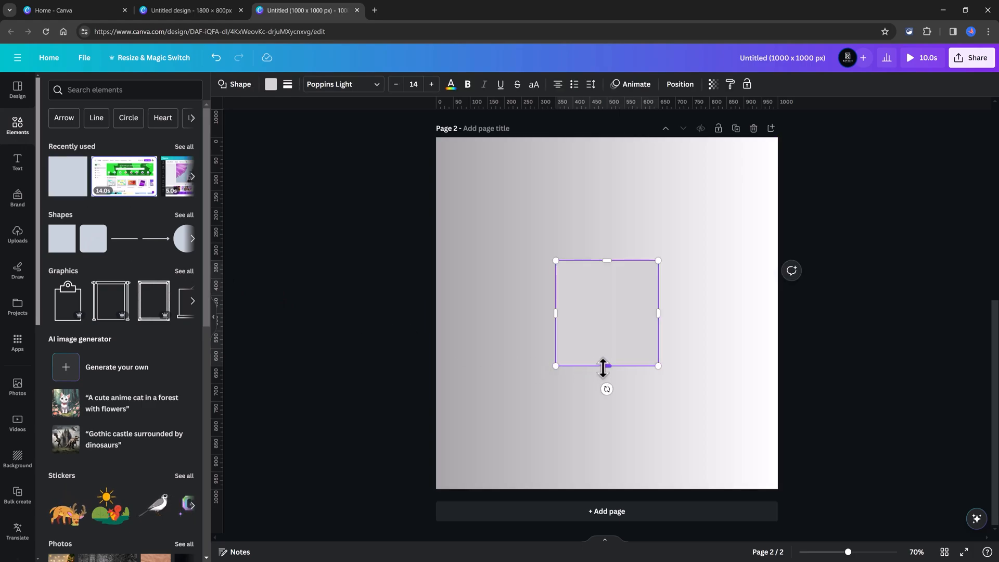
{"action": "left_click_drag", "start_coordinate": [605, 366], "coordinate": [613, 491]}
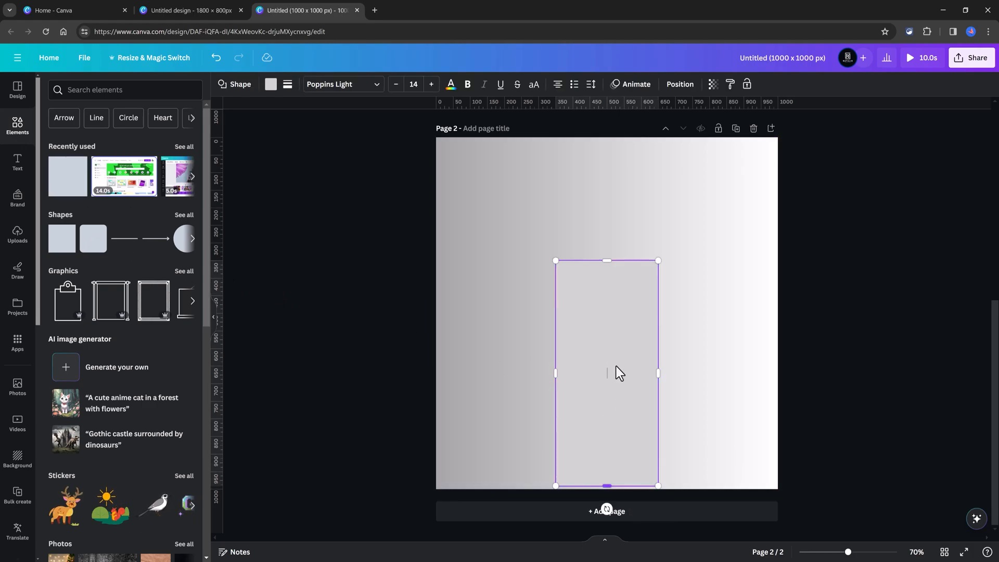
{"action": "left_click_drag", "start_coordinate": [608, 263], "coordinate": [625, 139]}
{"action": "left_click_drag", "start_coordinate": [643, 283], "coordinate": [747, 321]}
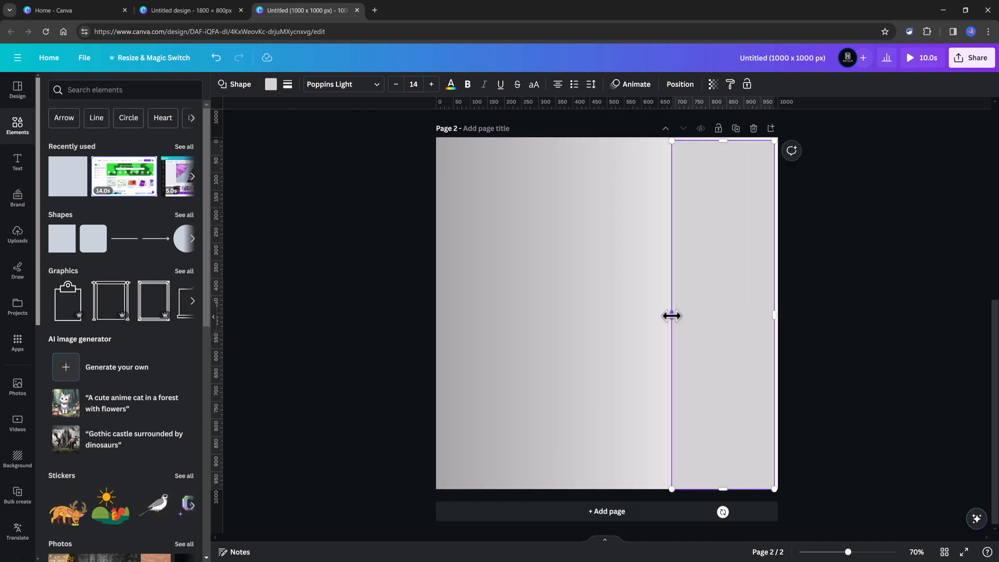
{"action": "mouse_move", "coordinate": [671, 317]}
{"action": "left_mouse_down"}
{"action": "mouse_move", "coordinate": [625, 316]}
{"action": "mouse_move", "coordinate": [679, 317]}
{"action": "left_mouse_up"}
- Fill the tall rectangle with the orange document colour and make it partly transparent
{"action": "left_click", "coordinate": [270, 84]}
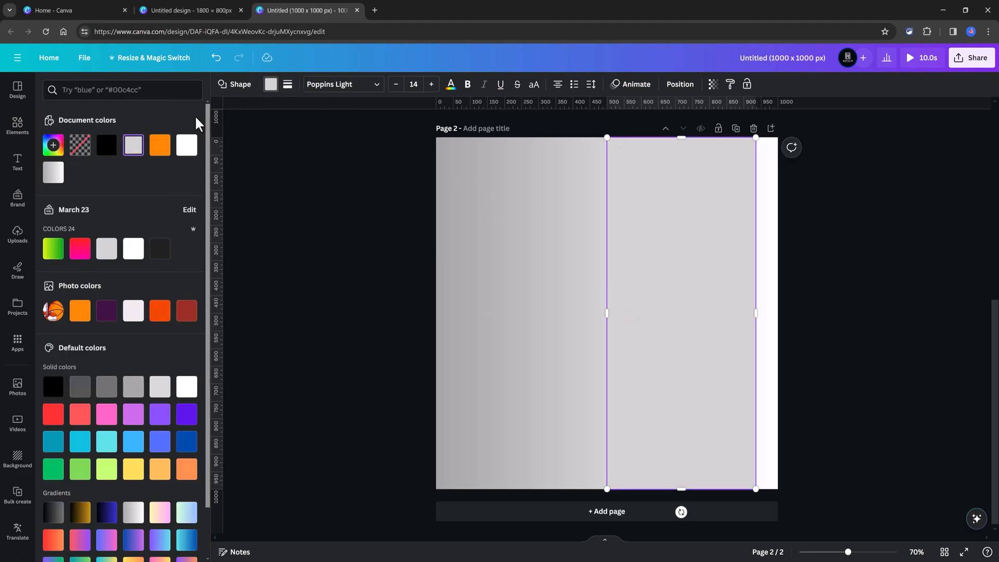
{"action": "left_click", "coordinate": [159, 145]}
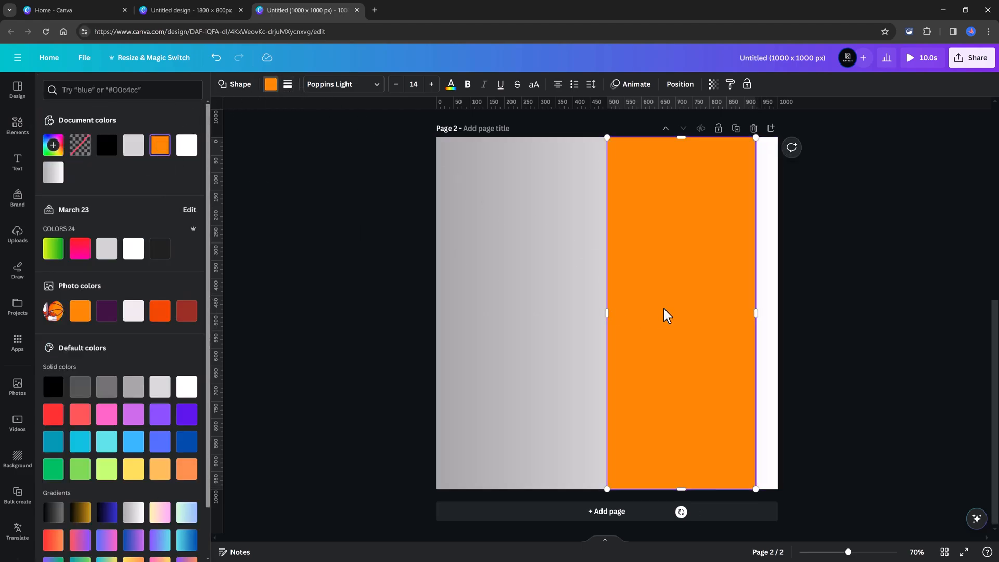
{"action": "left_click", "coordinate": [713, 84]}
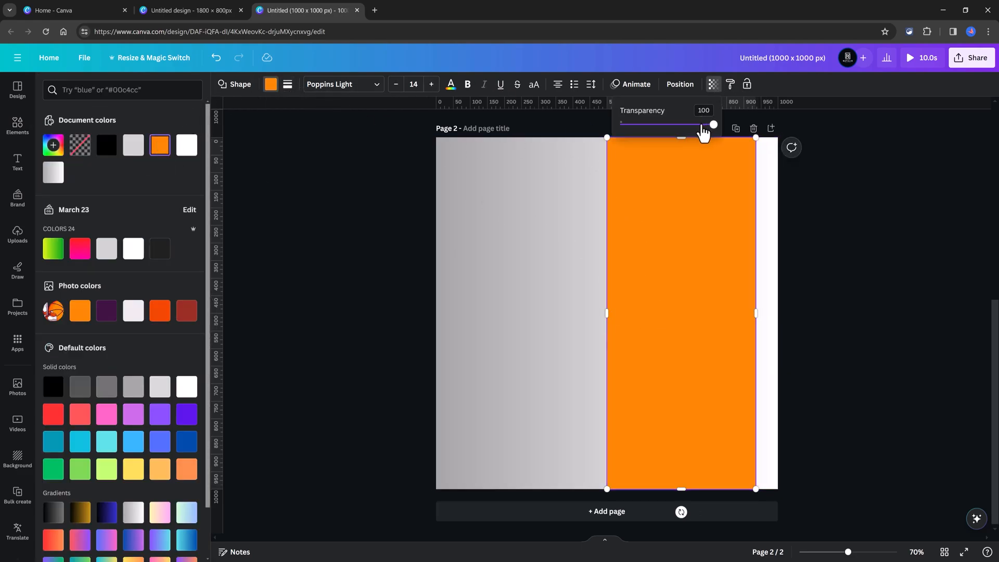
{"action": "left_click", "coordinate": [685, 125]}
{"action": "left_click", "coordinate": [584, 197]}
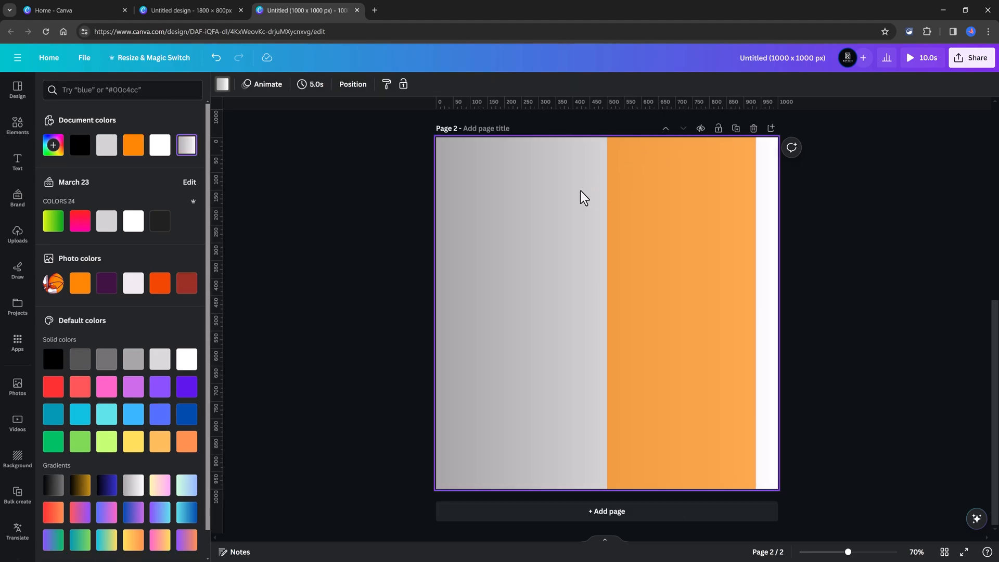
- Move the orange rectangle flush with the page's right edge and place the basketball and sneakers image on the page
{"action": "left_click_drag", "start_coordinate": [645, 304], "coordinate": [688, 309]}
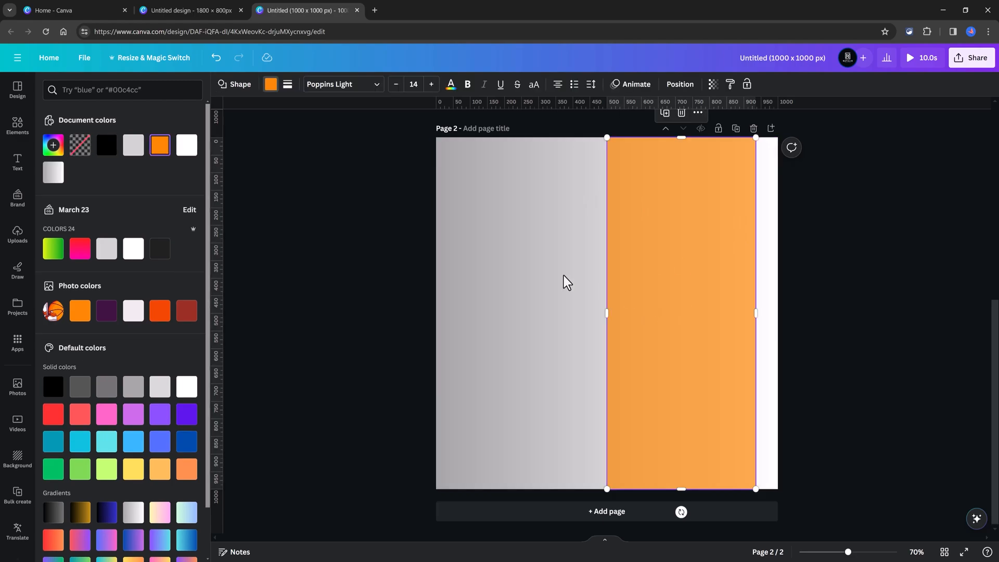
{"action": "left_click", "coordinate": [19, 127]}
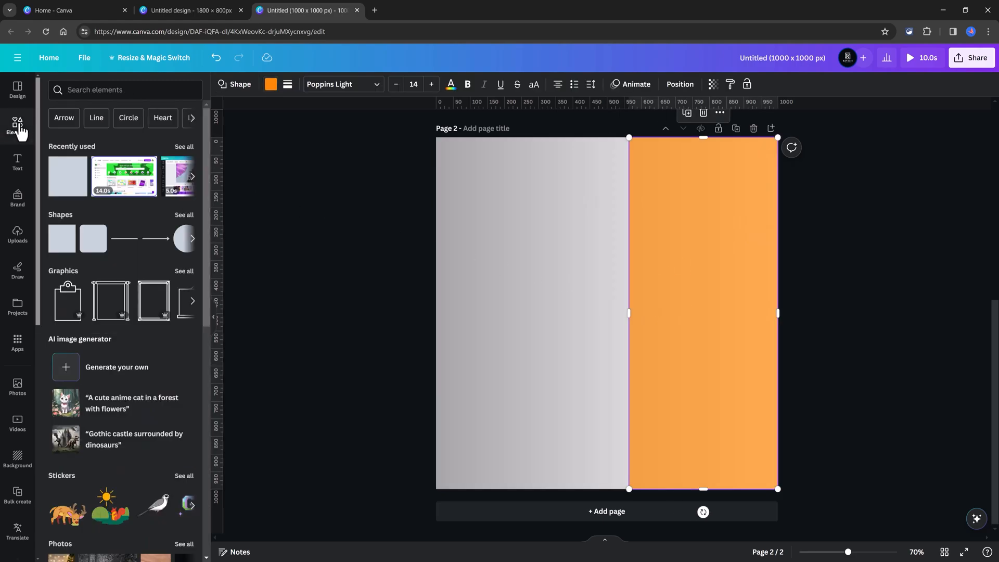
{"action": "left_click_drag", "start_coordinate": [121, 375], "coordinate": [692, 363]}
{"action": "left_click_drag", "start_coordinate": [576, 302], "coordinate": [589, 371]}
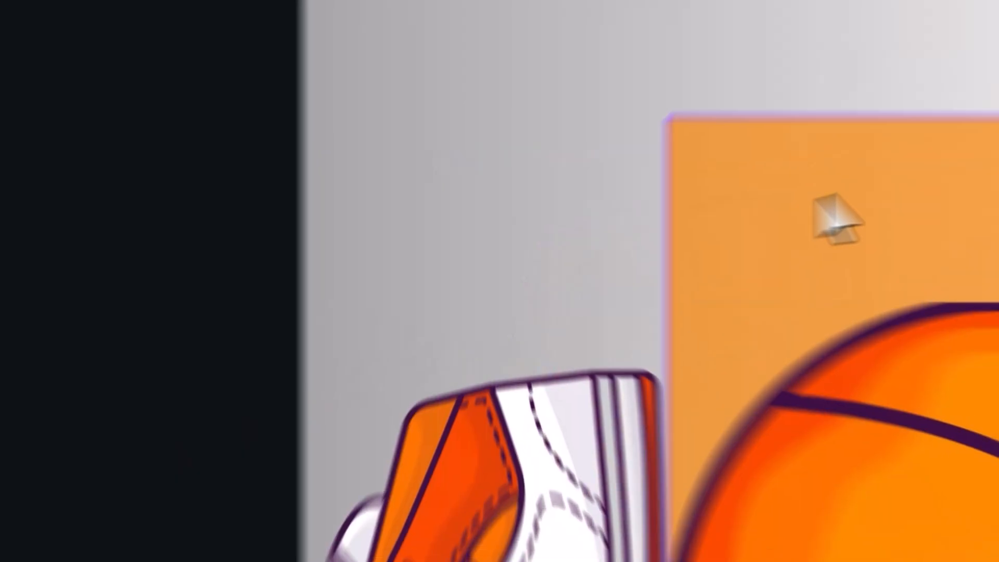
- Apply a Wipe animation on enter with a downward direction to the orange rectangle behind the basketball
{"action": "left_click", "coordinate": [659, 373]}
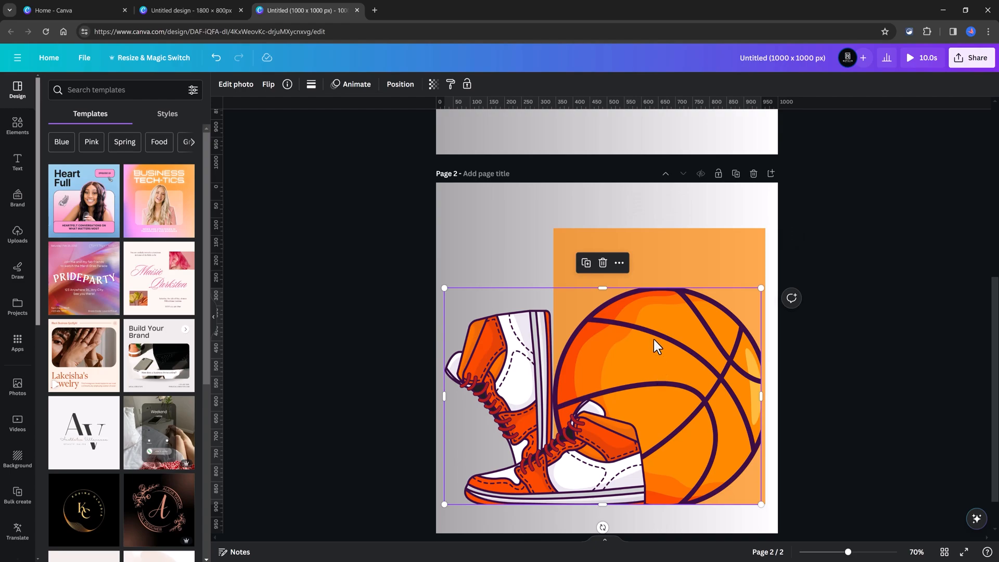
{"action": "left_click", "coordinate": [588, 239]}
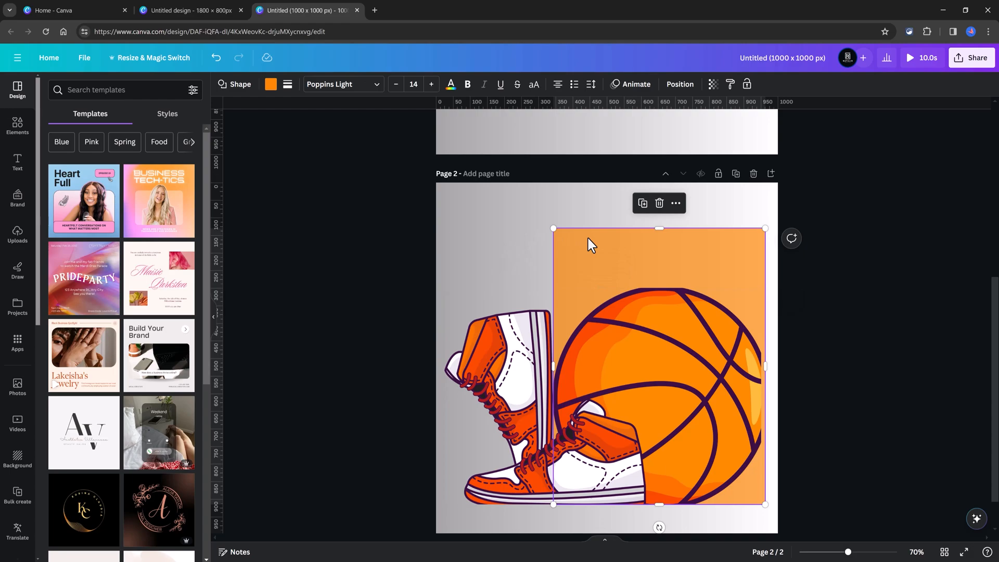
{"action": "left_click", "coordinate": [634, 87]}
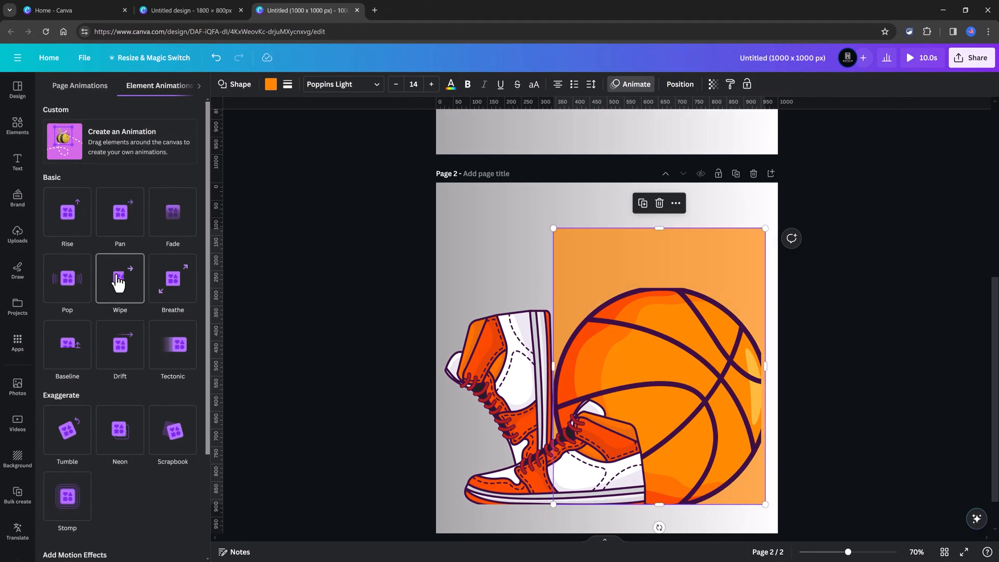
{"action": "scroll", "coordinate": [130, 377], "scroll_direction": "down", "scroll_amount": 1}
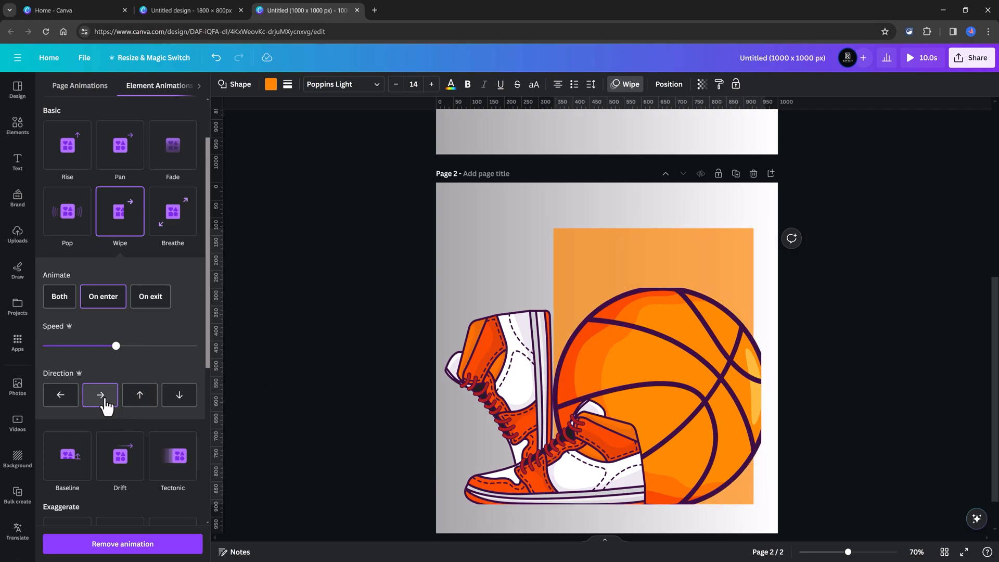
{"action": "left_click", "coordinate": [175, 394]}
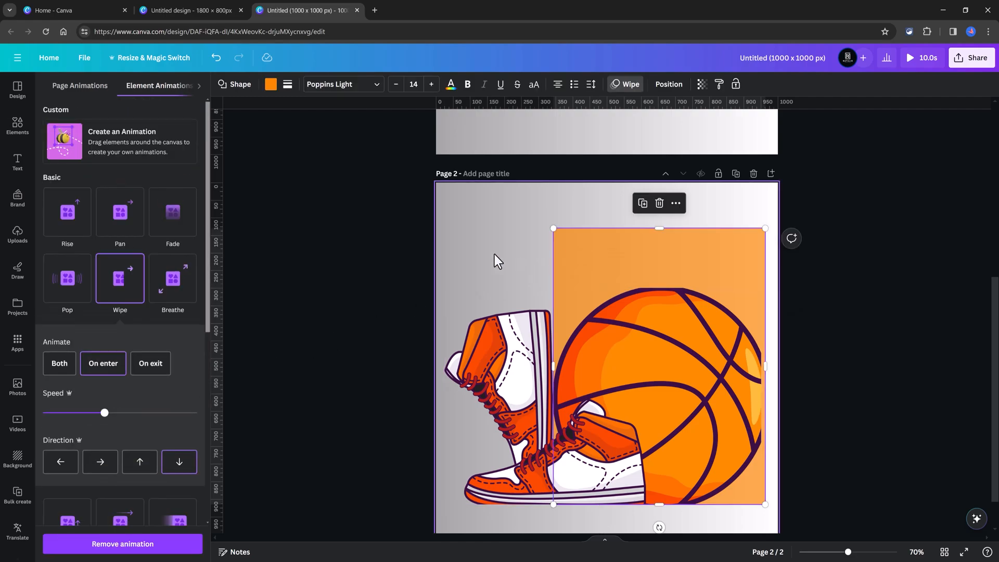
{"action": "left_click", "coordinate": [494, 254]}
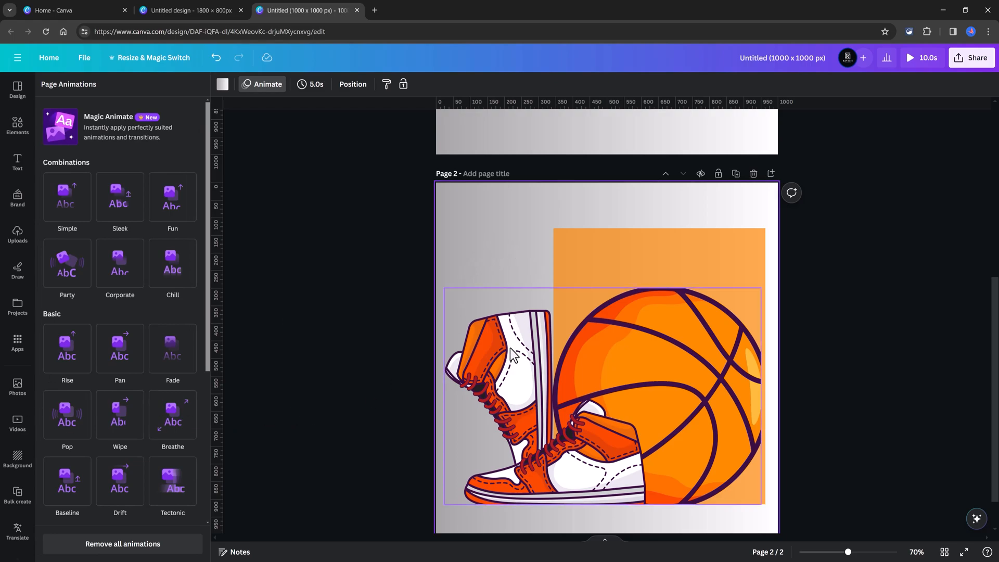
- Show the timing of the sneakers and basketball image and trim its start so it enters after the rectangle
{"action": "right_click", "coordinate": [506, 316]}
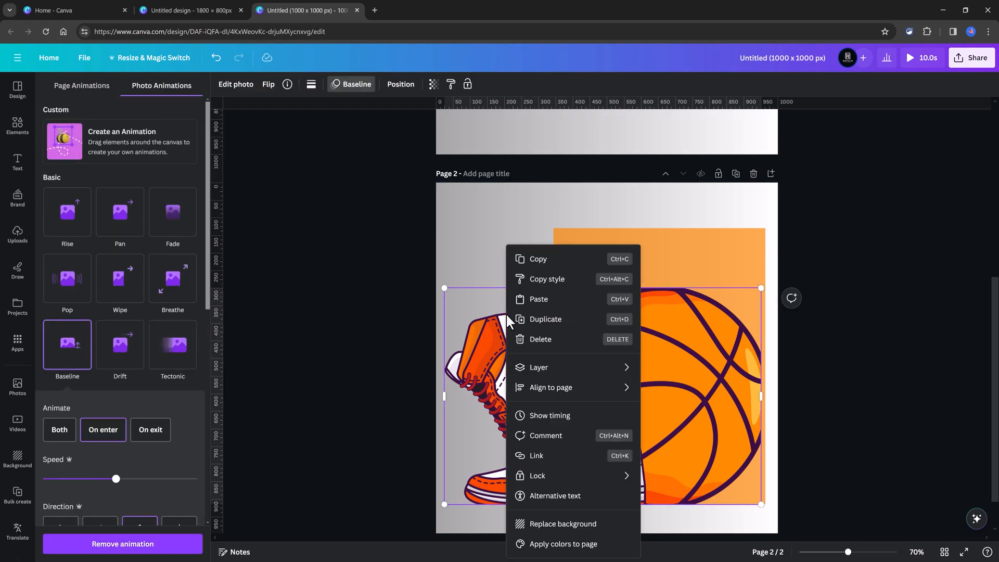
{"action": "left_click", "coordinate": [551, 418]}
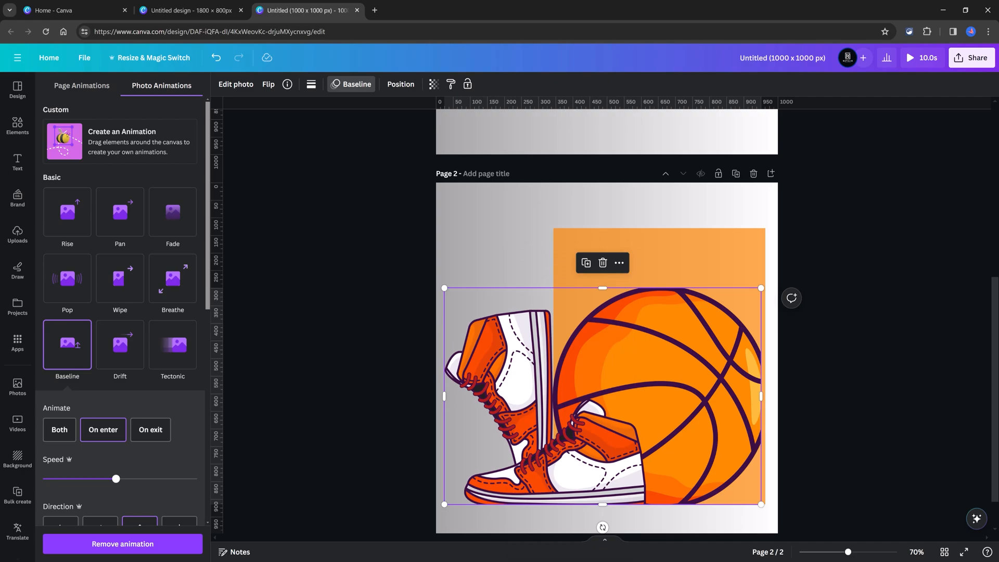
{"action": "left_click", "coordinate": [603, 540]}
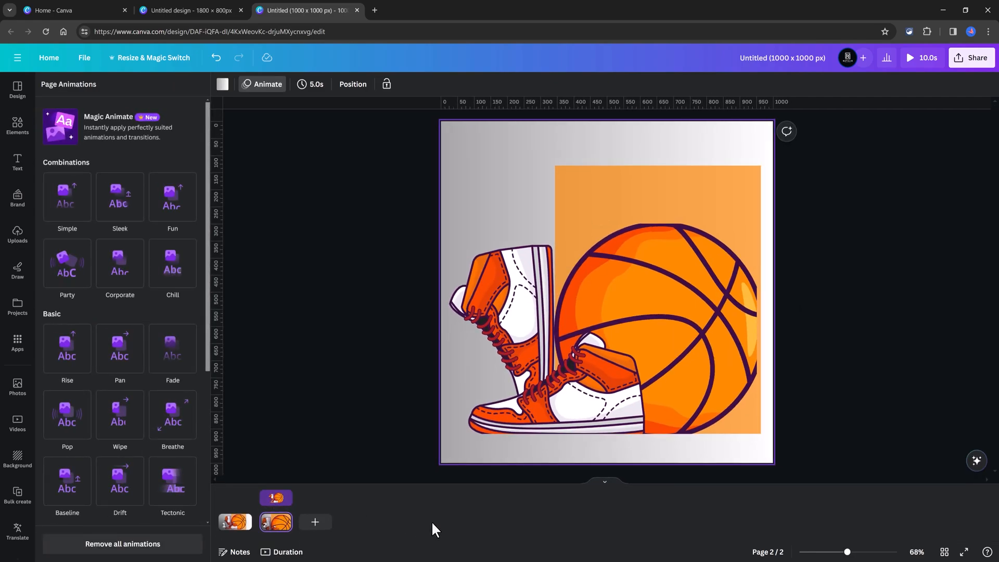
{"action": "left_click_drag", "start_coordinate": [263, 498], "coordinate": [273, 497]}
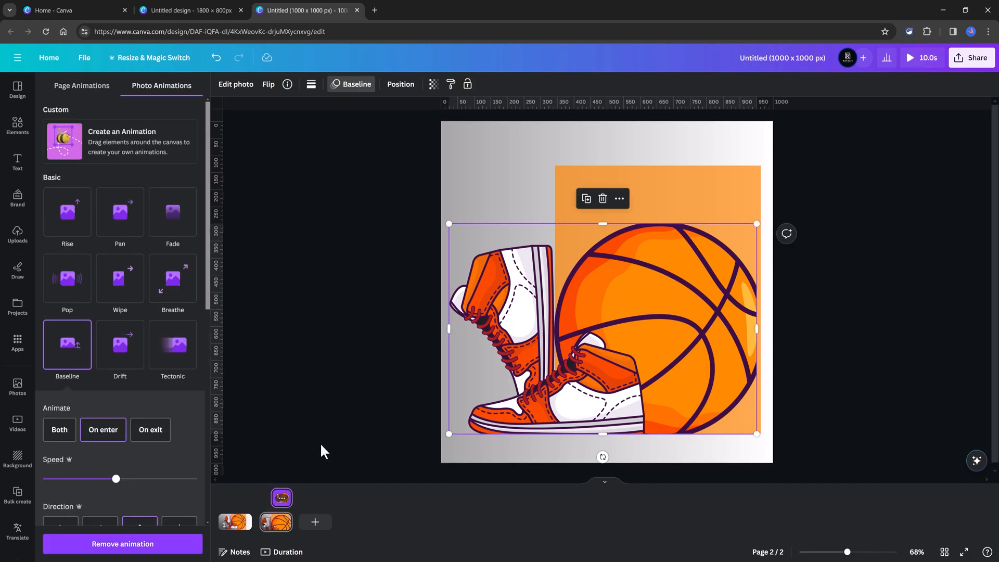
- Play the full-screen preview of the animated design with the Now Open! text and close it
{"action": "left_click", "coordinate": [914, 64]}
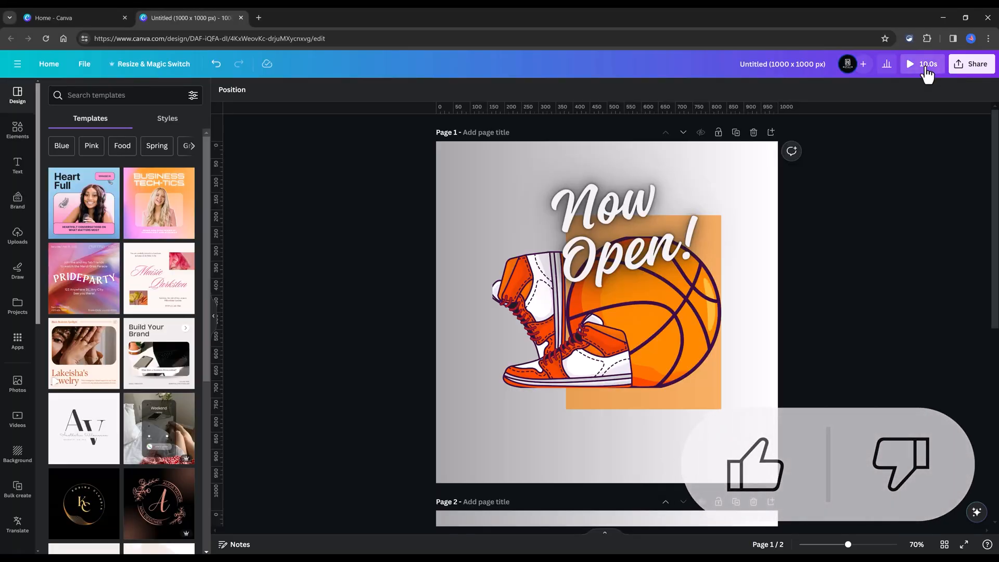
{"action": "left_click", "coordinate": [925, 64]}
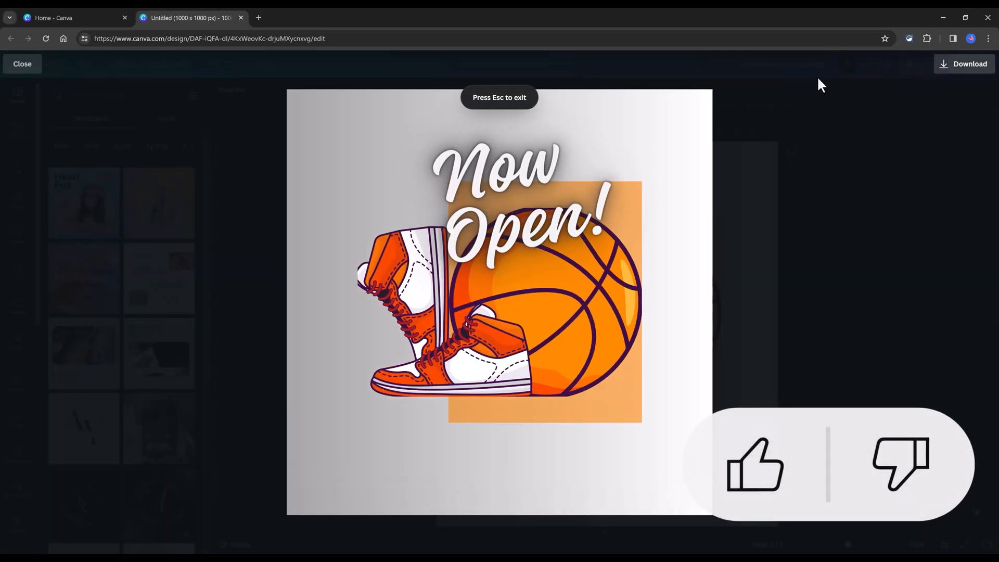
{"action": "left_click", "coordinate": [21, 65]}
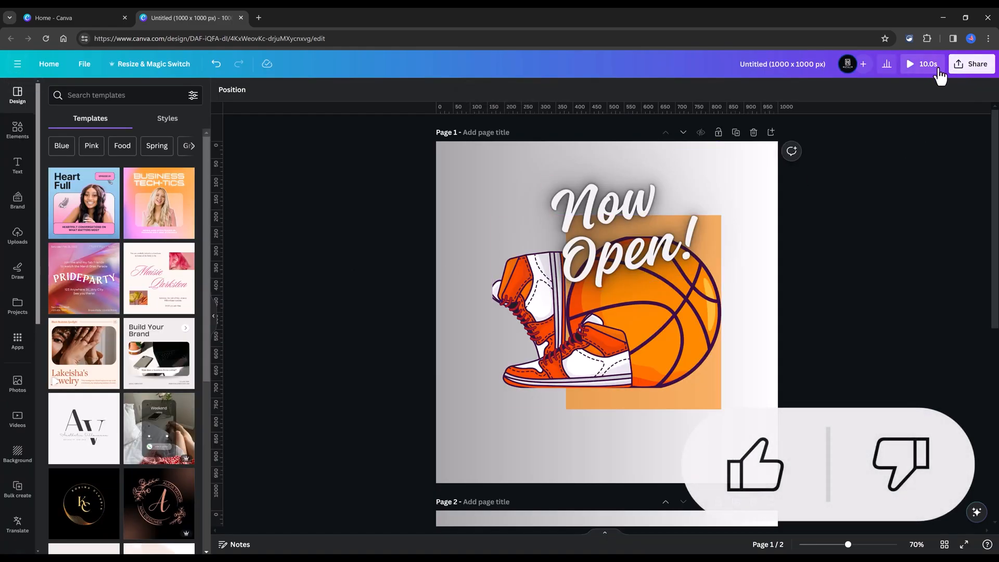
- Open the full list of sharing options for the design and examine the Share, Social, Save and Messaging choices
{"action": "left_click", "coordinate": [971, 67]}
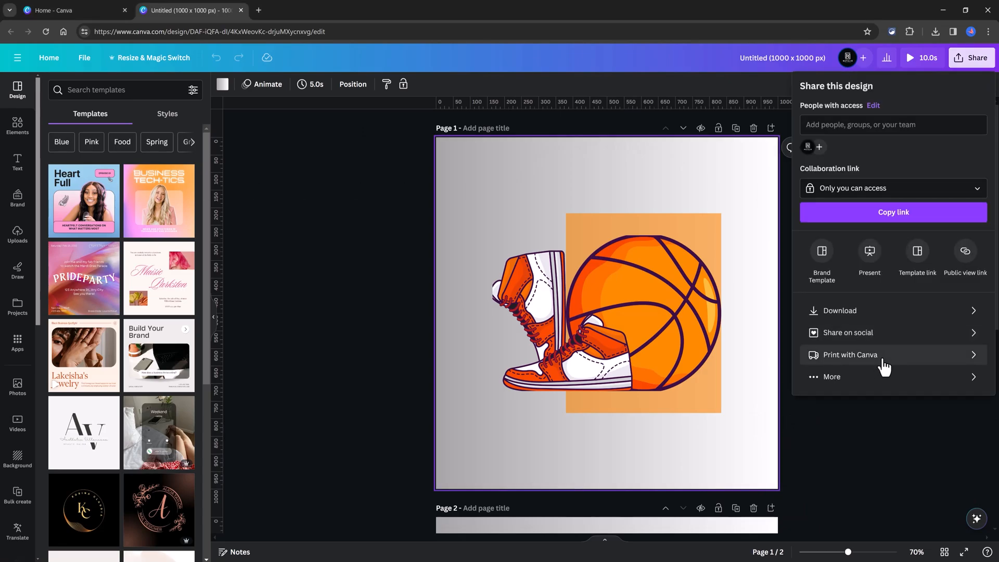
{"action": "left_click", "coordinate": [835, 377]}
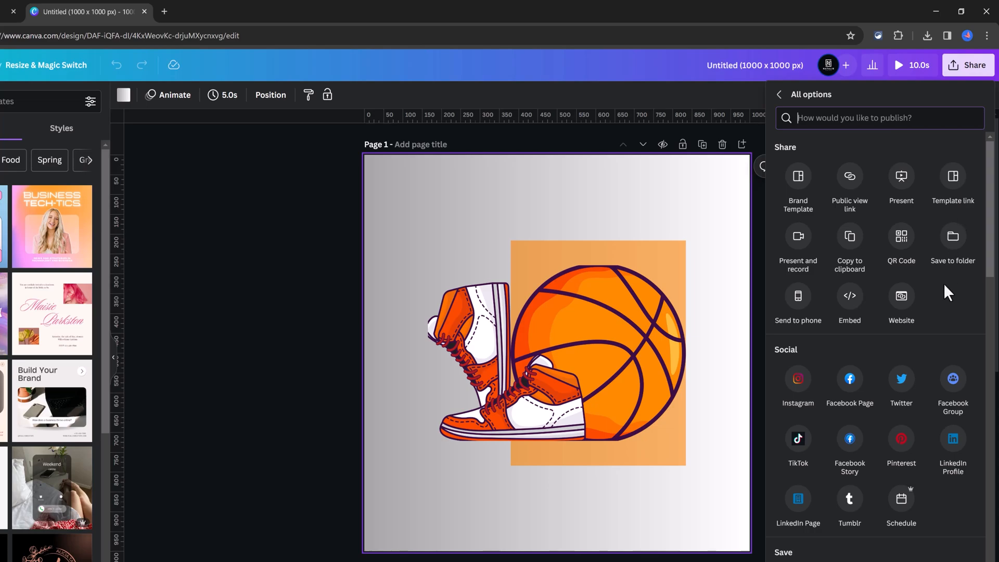
{"action": "scroll", "coordinate": [916, 424], "scroll_direction": "down", "scroll_amount": 5}
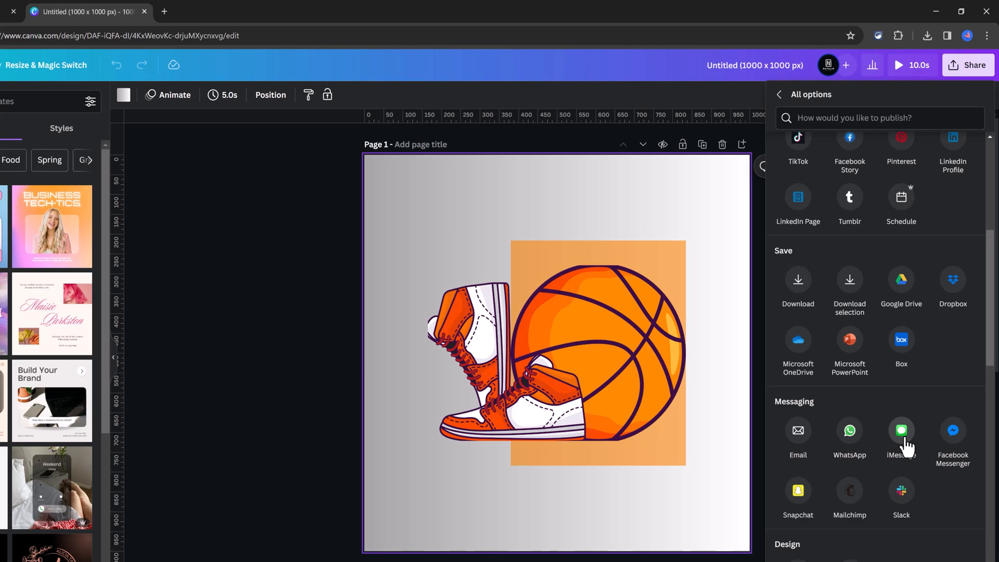
- Create a public template link for the basketball and sneakers design and copy it
{"action": "scroll", "coordinate": [936, 287], "scroll_direction": "up", "scroll_amount": 4}
{"action": "scroll", "coordinate": [961, 181], "scroll_direction": "up", "scroll_amount": 2}
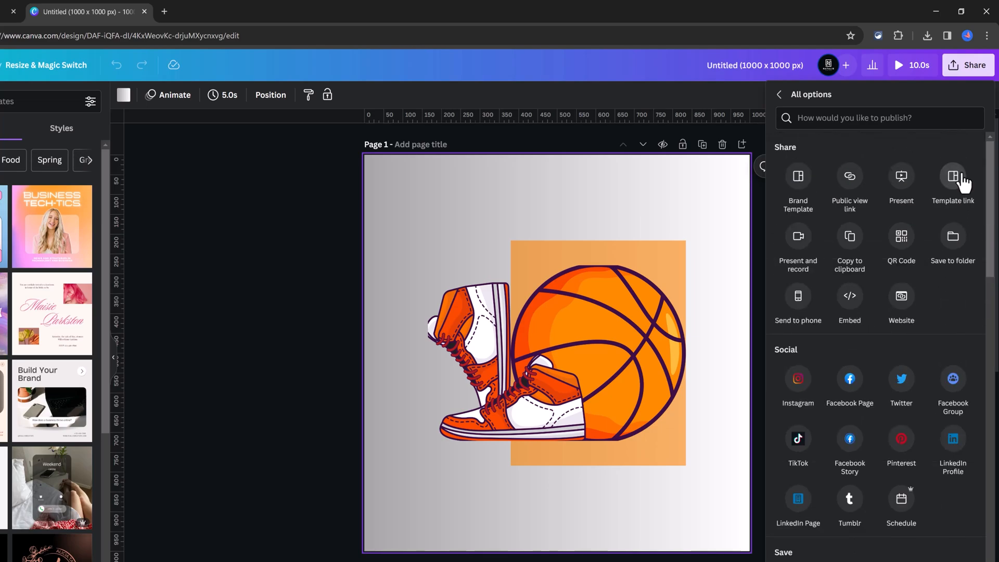
{"action": "left_click", "coordinate": [953, 179]}
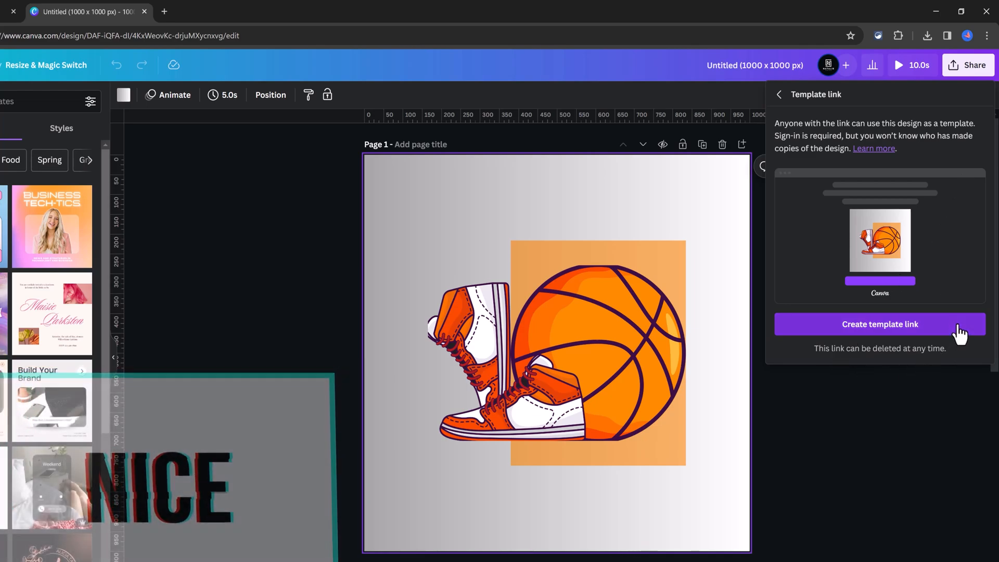
{"action": "left_click", "coordinate": [877, 328]}
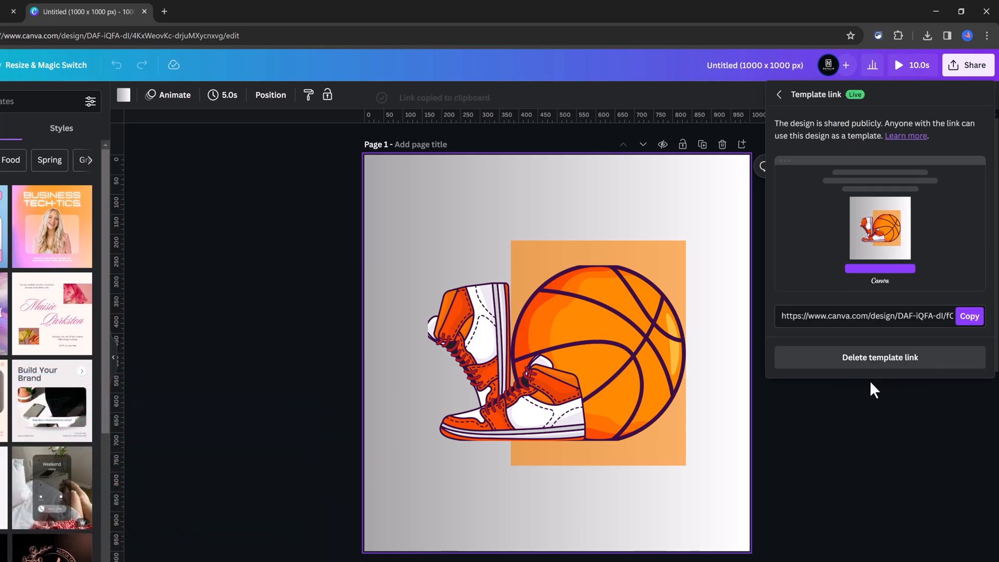
{"action": "left_click", "coordinate": [973, 319]}
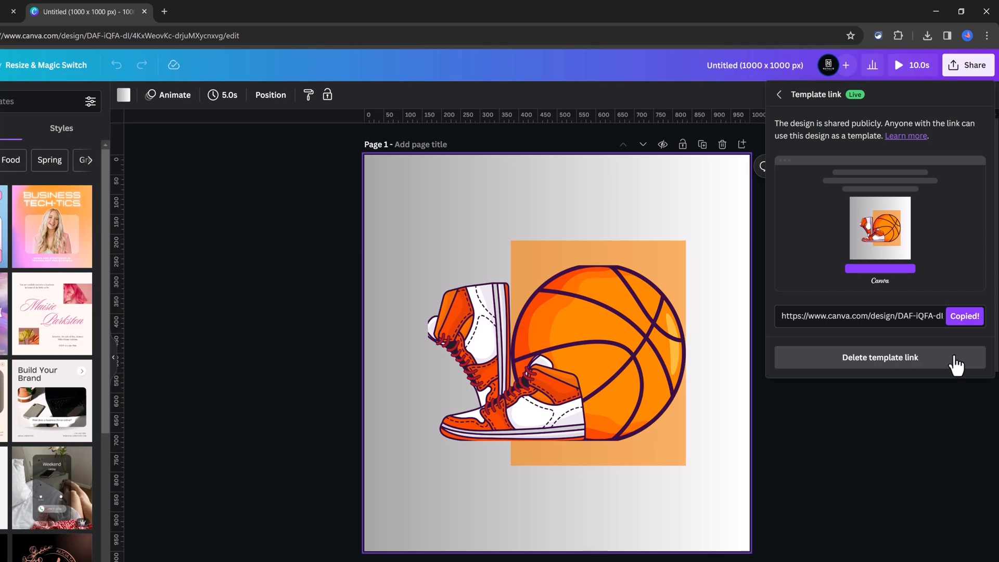
- Delete the design's template link
{"action": "left_click", "coordinate": [918, 363]}
{"action": "key", "text": "Return"}
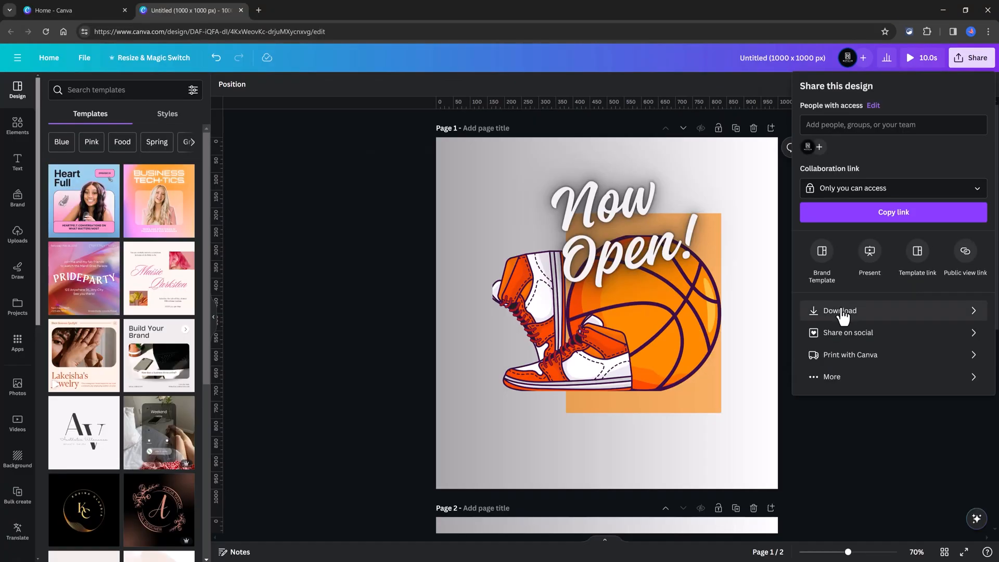
- Open the download settings for the Now Open! design and look at the available file types
{"action": "left_click", "coordinate": [840, 316]}
{"action": "left_click", "coordinate": [931, 129]}
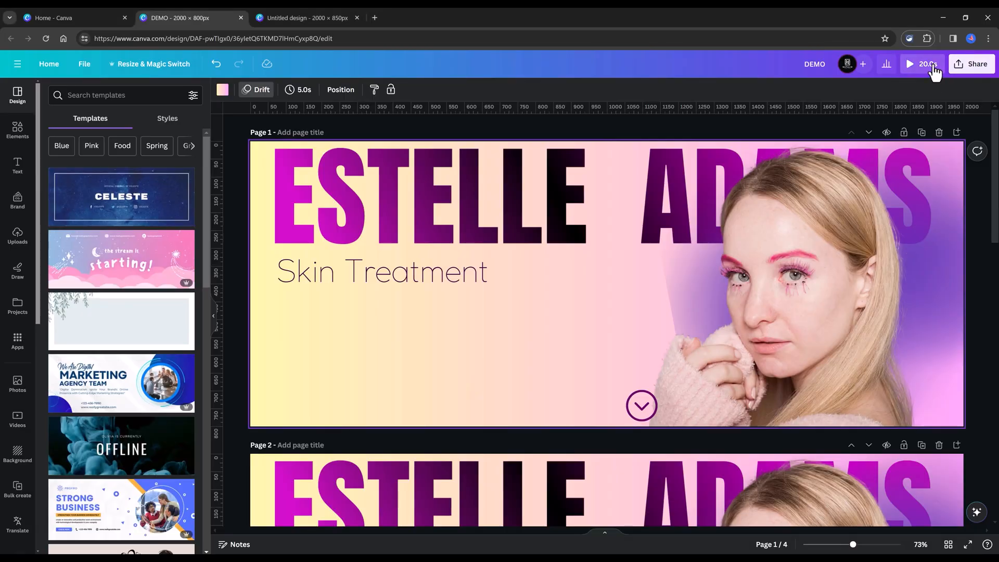
- Play the preview of the animated Skin Treatment banner in the DEMO design
{"action": "left_click", "coordinate": [933, 67]}
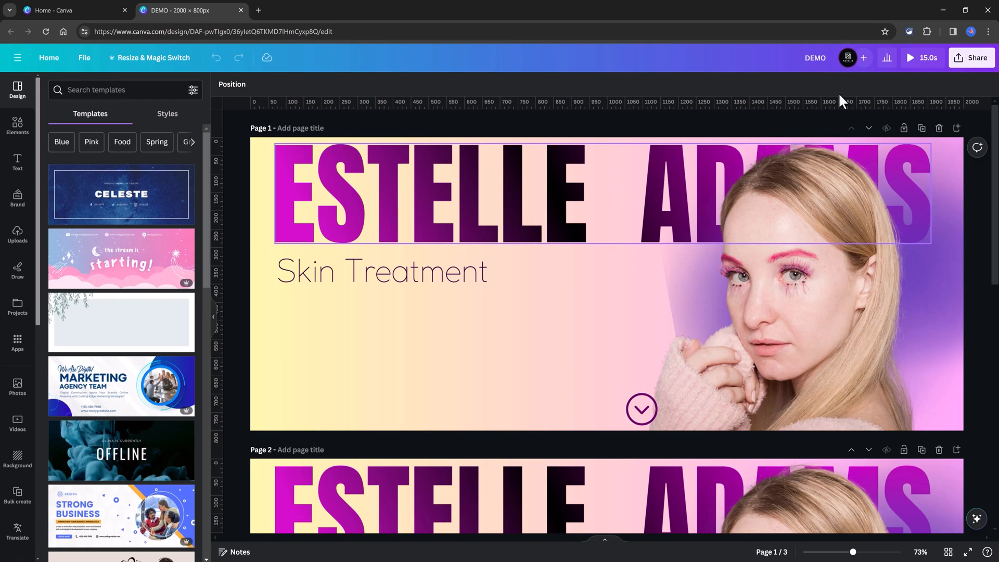
- Create a new blank design with a custom size of 2000 × 850 px
{"action": "left_click", "coordinate": [915, 64]}
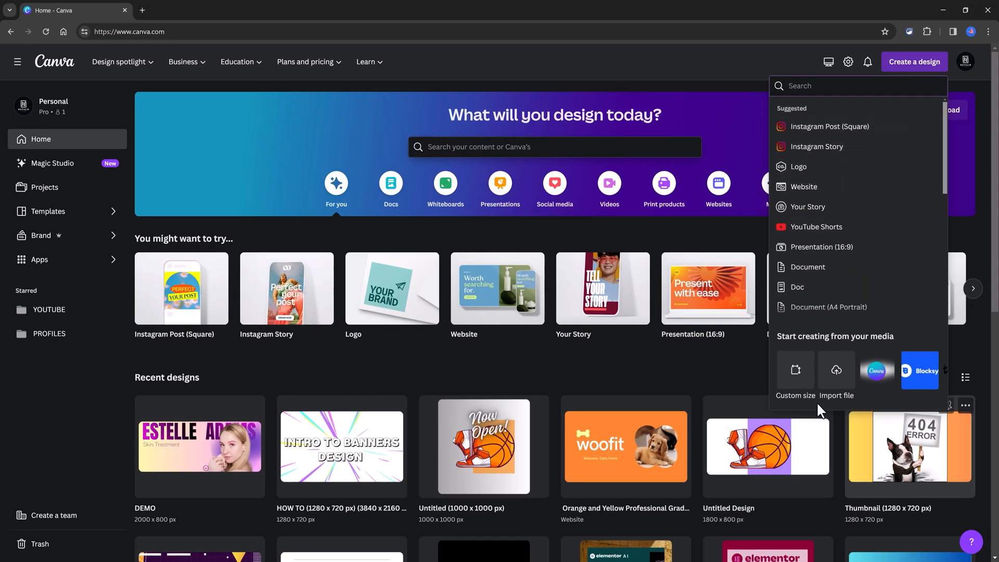
{"action": "left_click", "coordinate": [793, 387]}
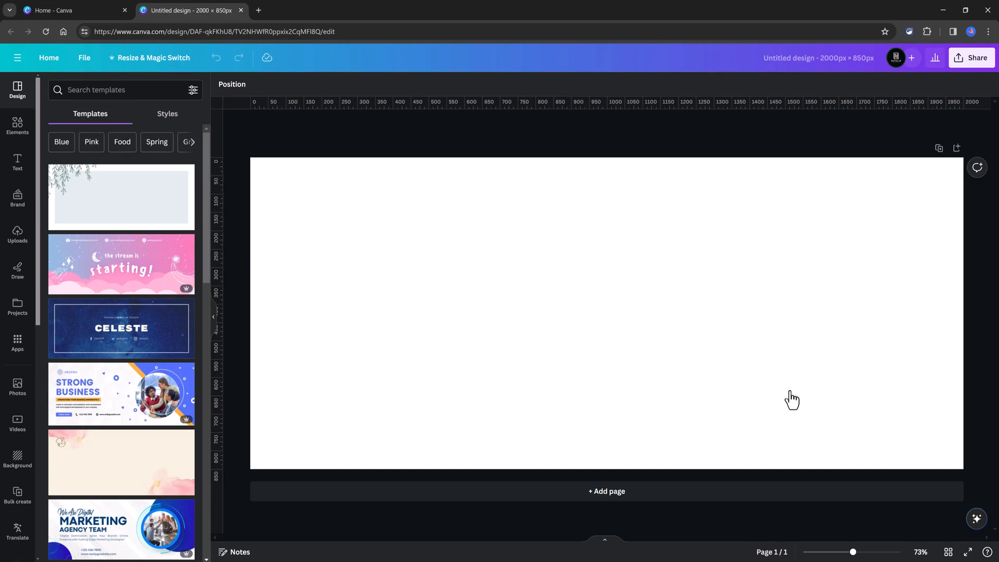
- Search the background library for "gradient"
{"action": "left_click_drag", "start_coordinate": [852, 551], "coordinate": [841, 551]}
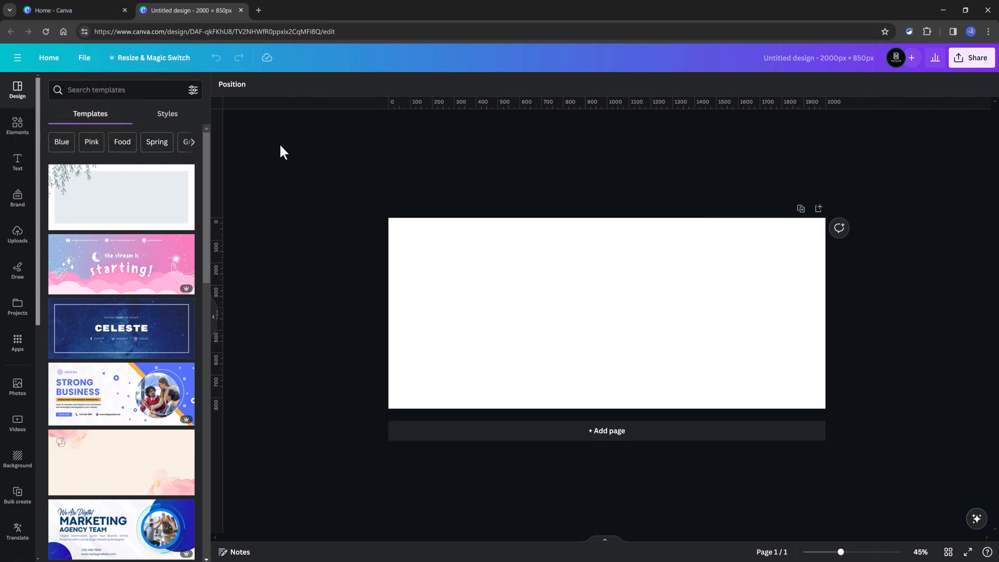
{"action": "left_click", "coordinate": [20, 457]}
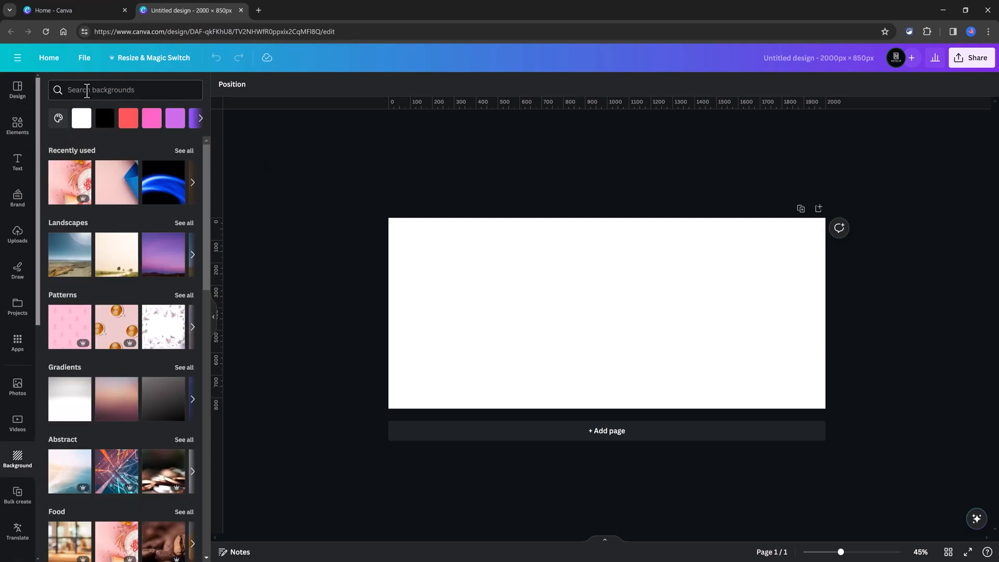
{"action": "left_click", "coordinate": [87, 90]}
{"action": "type", "text": "gradient"}
{"action": "key", "text": "Return"}
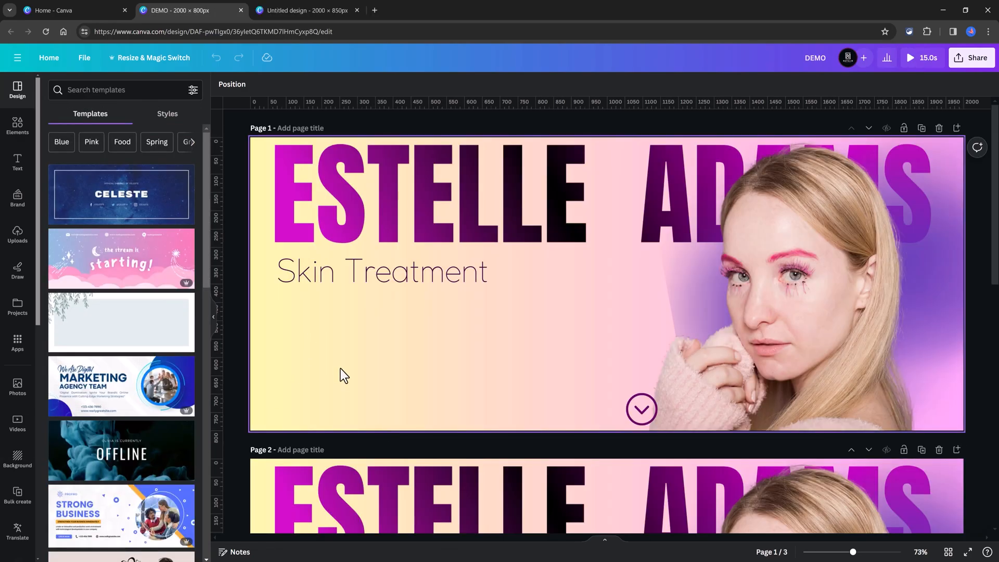
- Place the blonde woman's cut-out photo on the right side of the gradient background on page 4 of DEMO
{"action": "scroll", "coordinate": [368, 369], "scroll_direction": "down", "scroll_amount": 3}
{"action": "scroll", "coordinate": [361, 473], "scroll_direction": "down", "scroll_amount": 4}
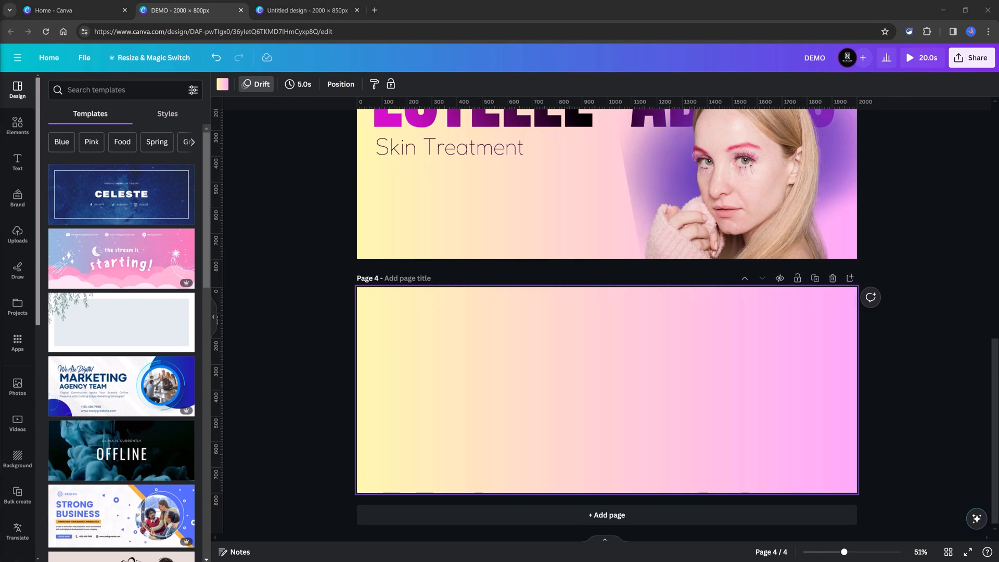
{"action": "left_click_drag", "start_coordinate": [725, 182], "coordinate": [712, 426]}
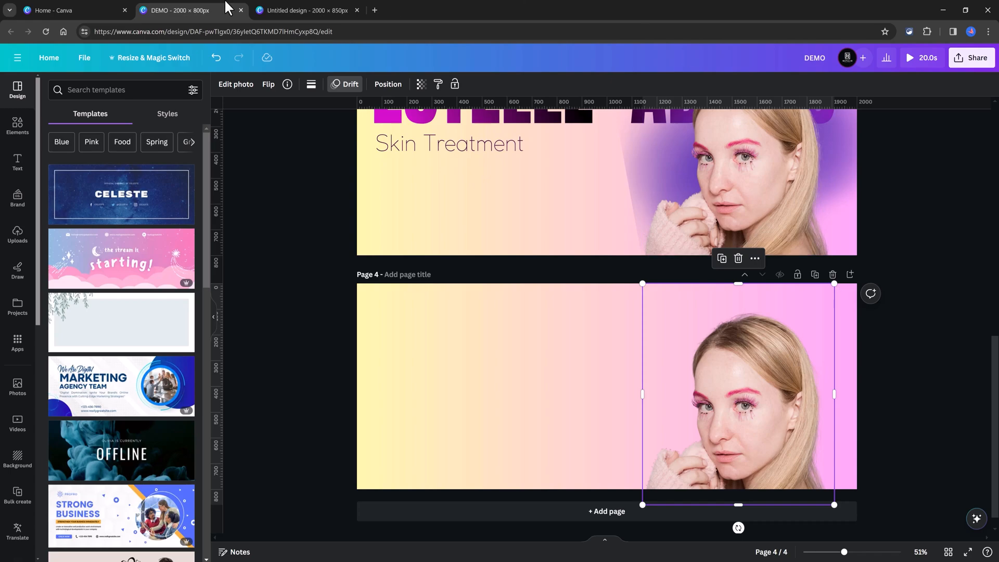
- Search the photos for "lady" and add the one of the woman in a yellow sweater against blue to page 5
{"action": "left_click", "coordinate": [21, 392]}
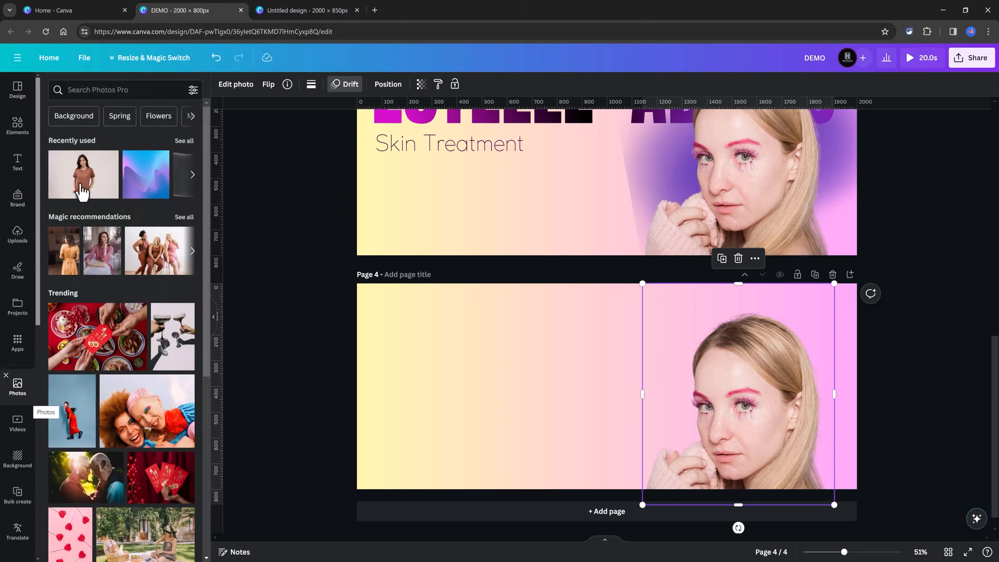
{"action": "left_click", "coordinate": [105, 89]}
{"action": "key", "text": "Down"}
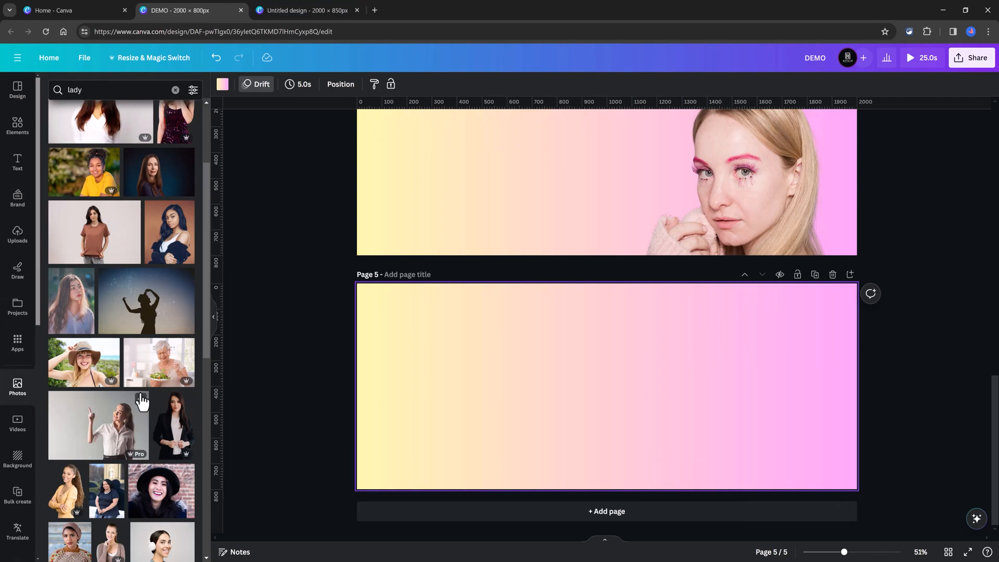
{"action": "scroll", "coordinate": [142, 400], "scroll_direction": "down", "scroll_amount": 5}
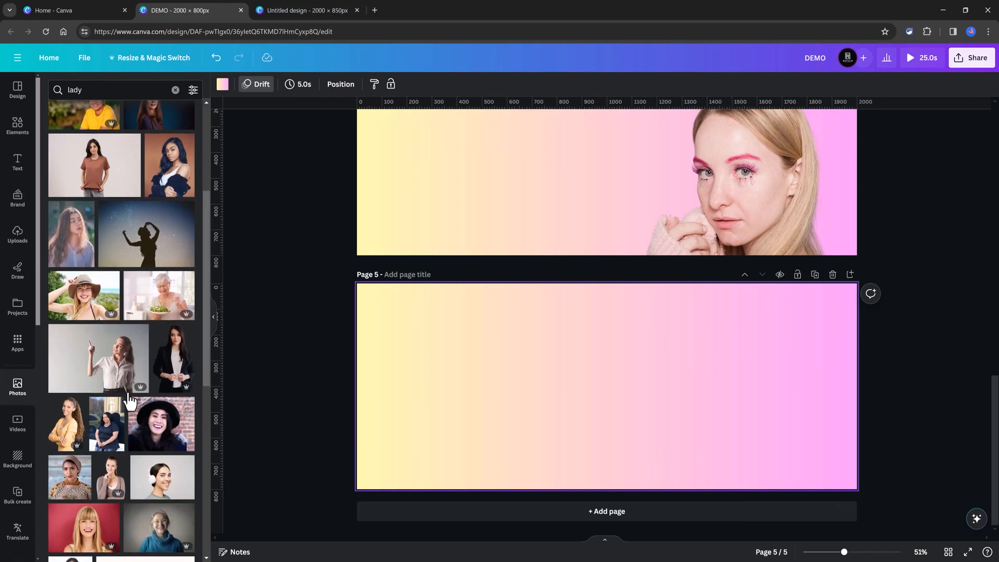
{"action": "left_click", "coordinate": [158, 410]}
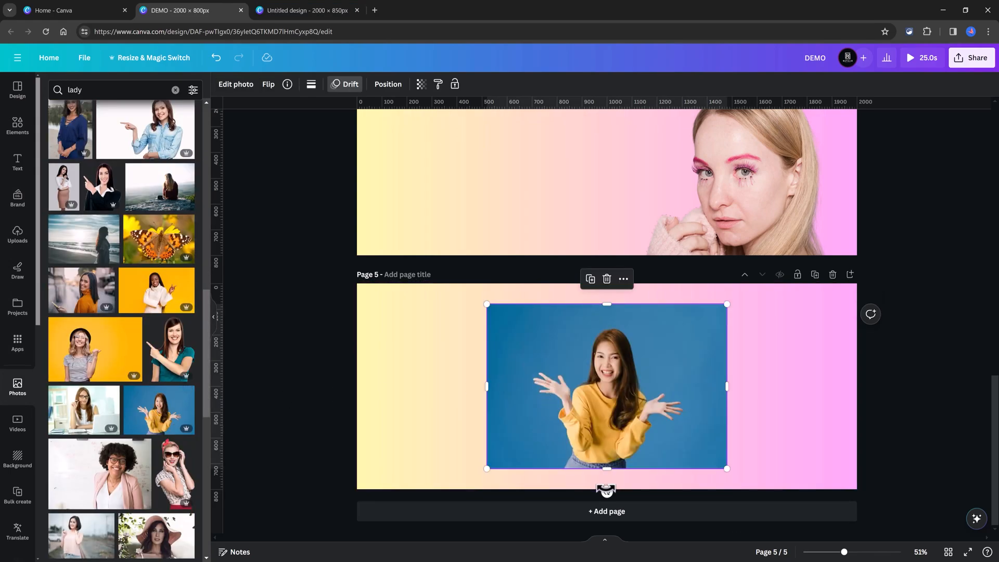
- Extend the yellow-sweater photo to the full height of page 5 and remove its background with BG Remover
{"action": "left_click_drag", "start_coordinate": [607, 468], "coordinate": [604, 489]}
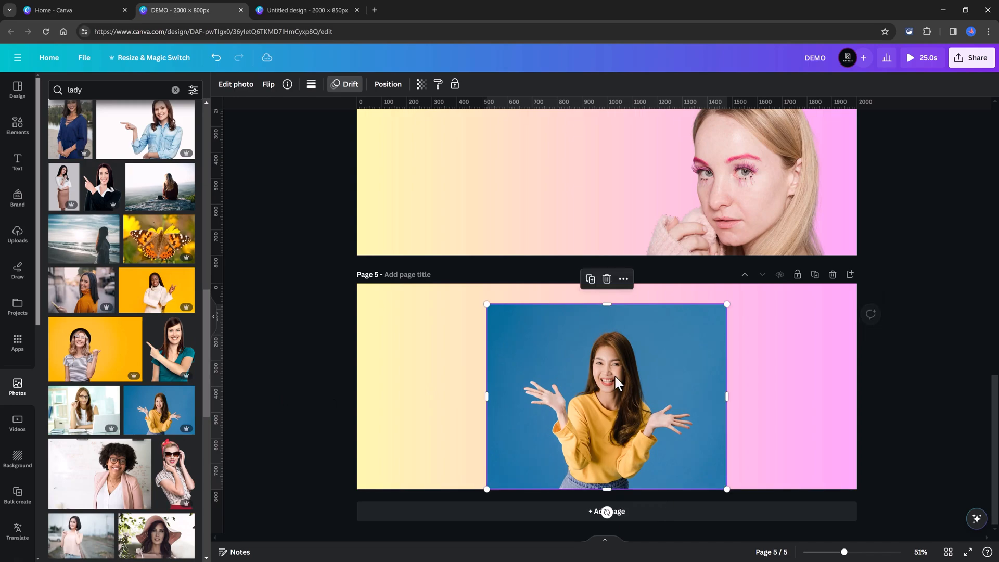
{"action": "left_click_drag", "start_coordinate": [606, 305], "coordinate": [606, 284]}
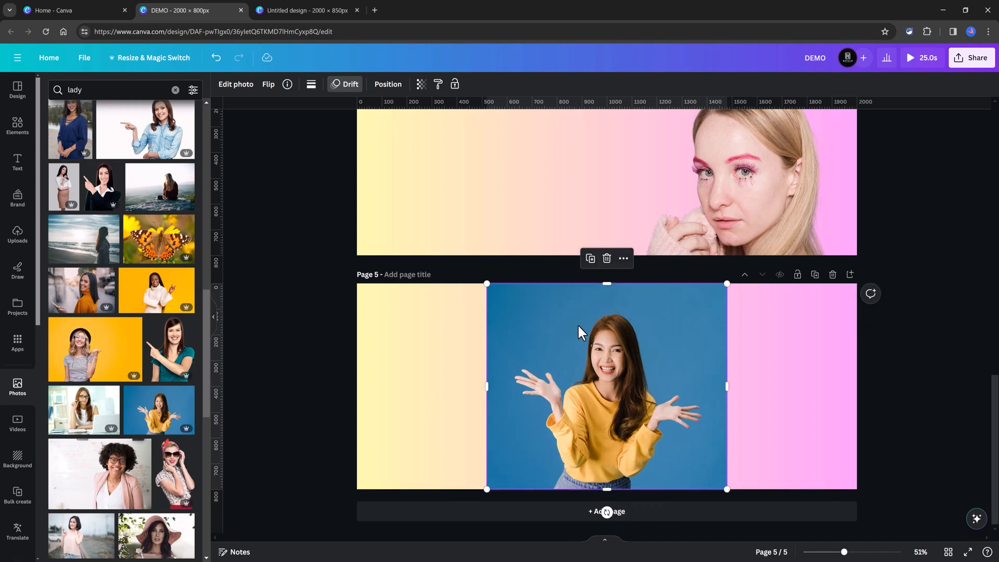
{"action": "left_click", "coordinate": [240, 92]}
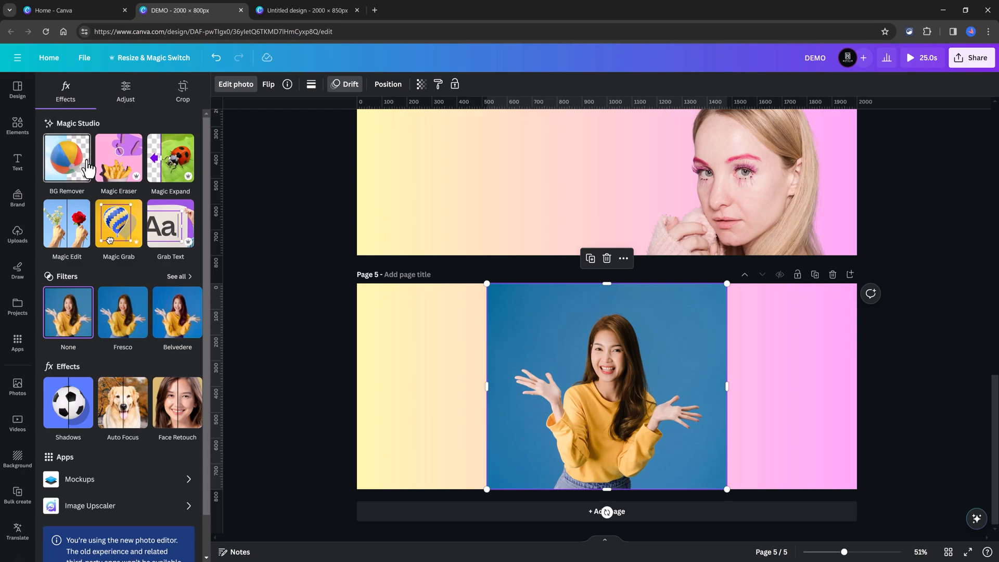
{"action": "left_click", "coordinate": [74, 168]}
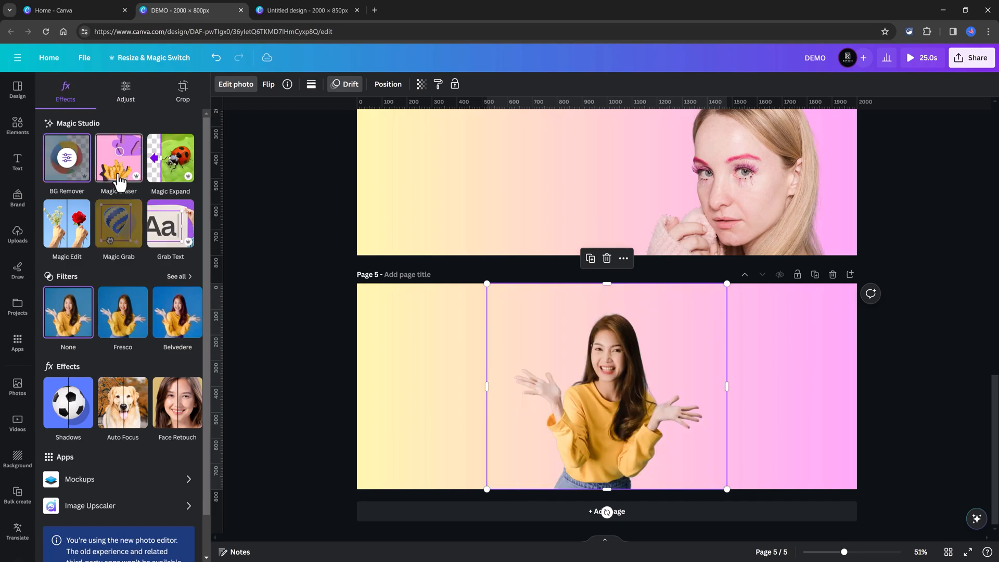
{"action": "left_click", "coordinate": [428, 369]}
{"action": "left_click", "coordinate": [608, 471]}
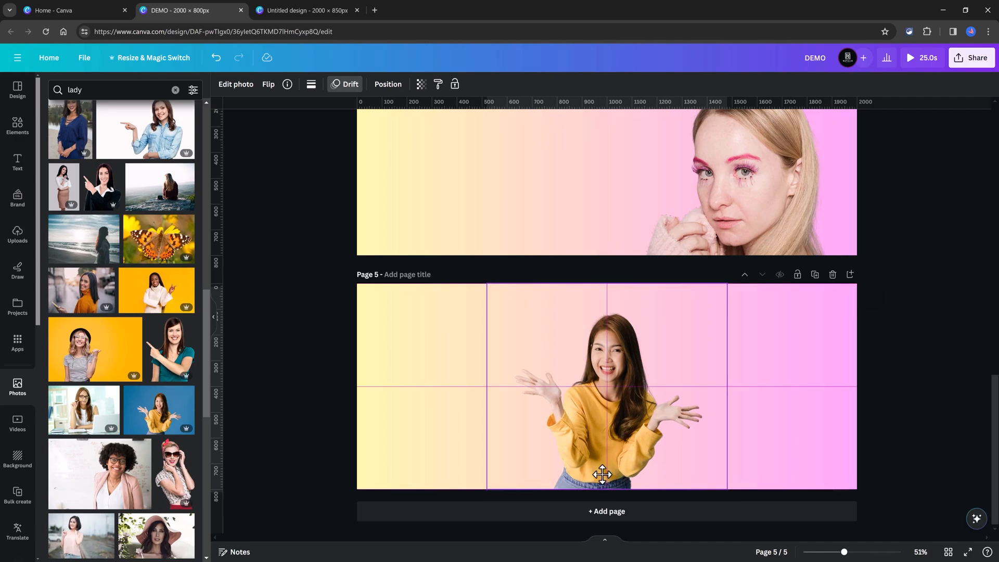
{"action": "left_click", "coordinate": [443, 464]}
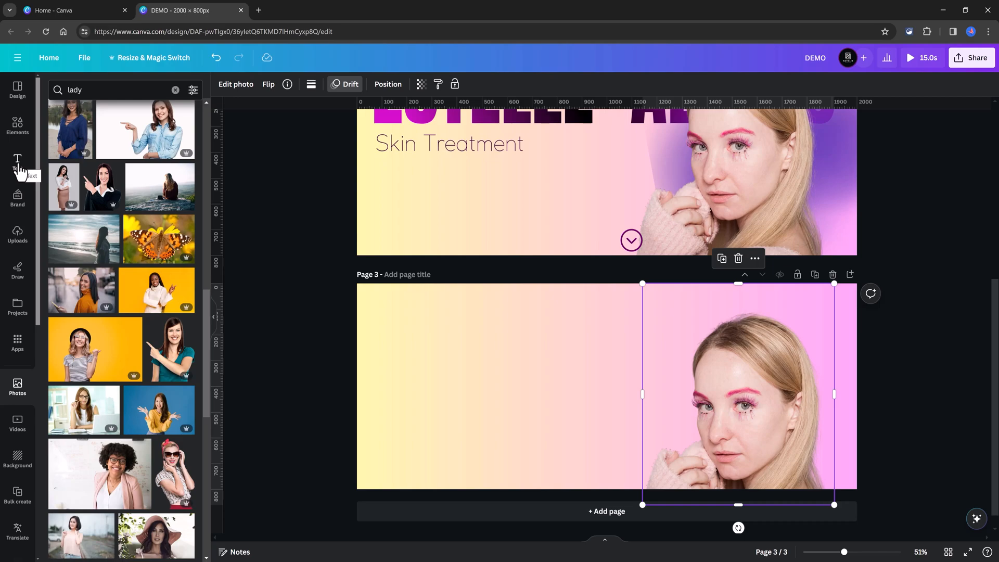
- Paste the plain name text onto page 3, enlarge it to size 164 and place it along the page's top edge
{"action": "key", "text": "ctrl+v"}
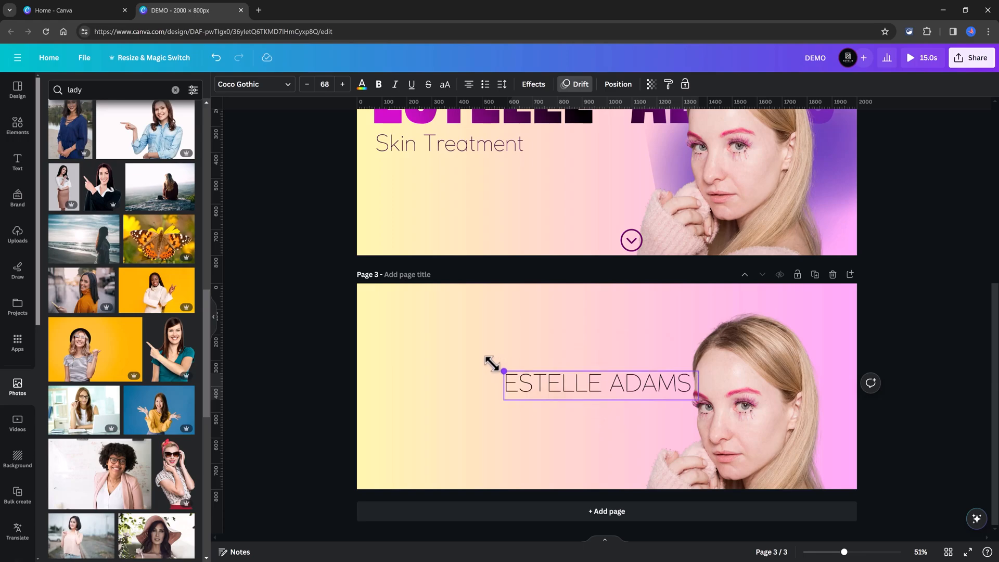
{"action": "left_click_drag", "start_coordinate": [494, 364], "coordinate": [473, 363]}
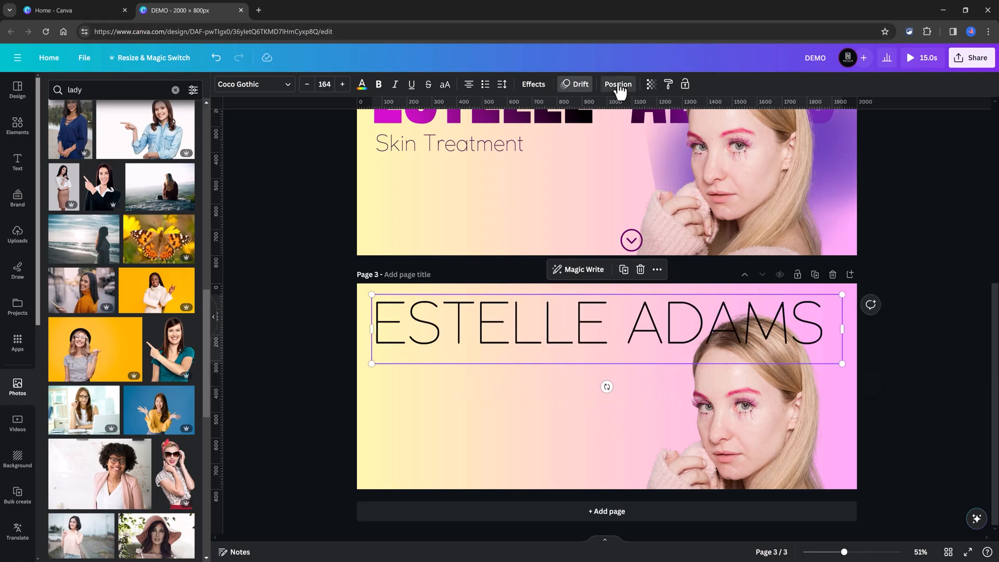
{"action": "left_click", "coordinate": [618, 86]}
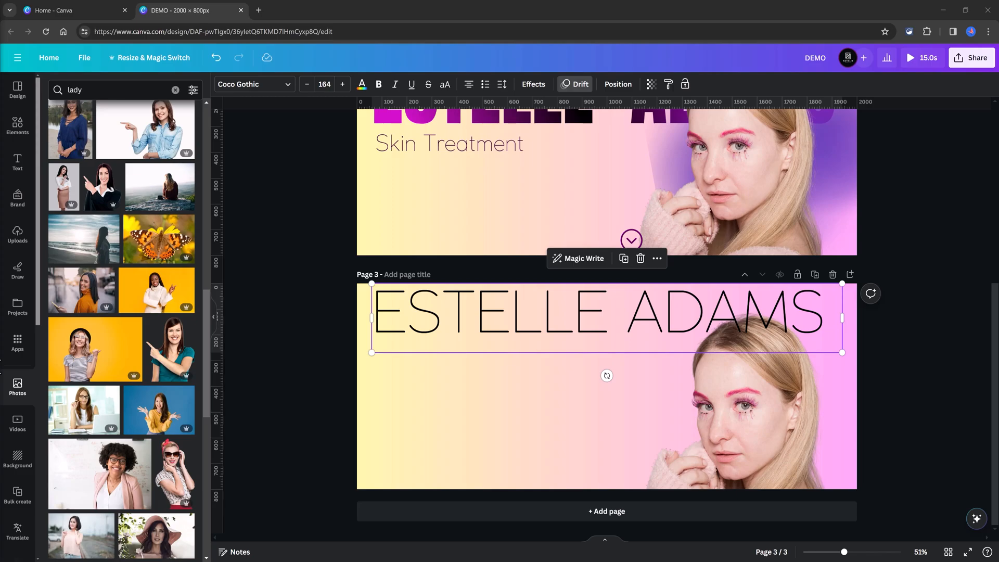
- Find the TypeGradient app among the Canva apps and open it
{"action": "left_click", "coordinate": [17, 343]}
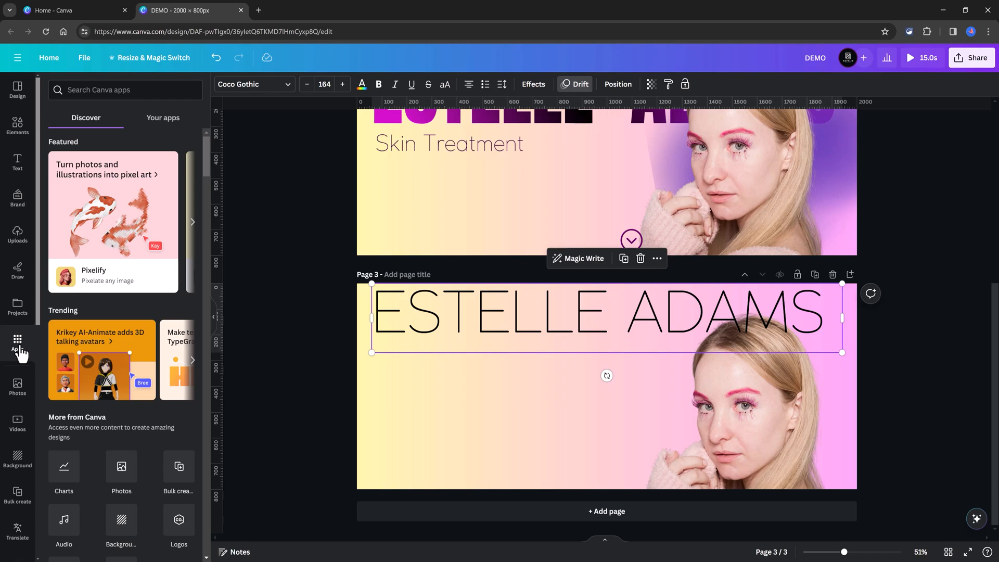
{"action": "left_click", "coordinate": [95, 92]}
{"action": "type", "text": "TYP"}
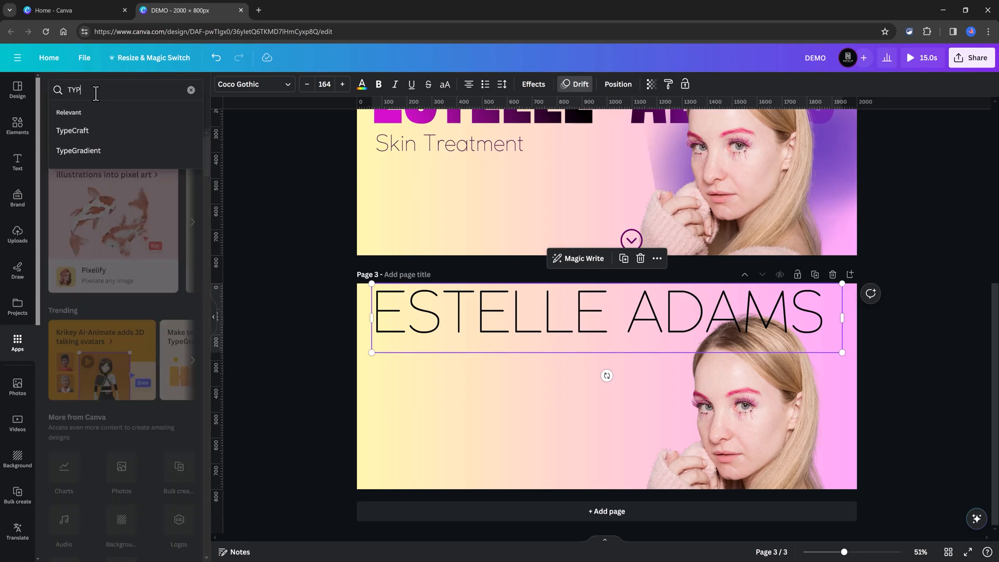
{"action": "left_click", "coordinate": [78, 151]}
{"action": "left_click", "coordinate": [63, 123]}
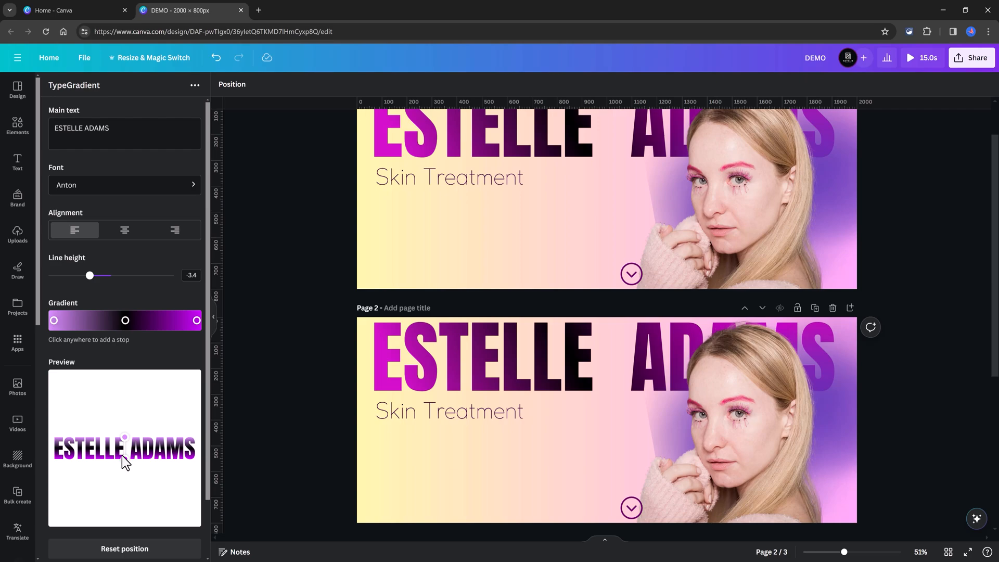
- Angle the gradient of the Anton name text diagonally in TypeGradient and add the text to page 3
{"action": "left_click_drag", "start_coordinate": [122, 456], "coordinate": [89, 498]}
{"action": "mouse_move", "coordinate": [175, 438]}
{"action": "left_mouse_down"}
{"action": "mouse_move", "coordinate": [129, 448]}
{"action": "mouse_move", "coordinate": [157, 447]}
{"action": "left_mouse_up"}
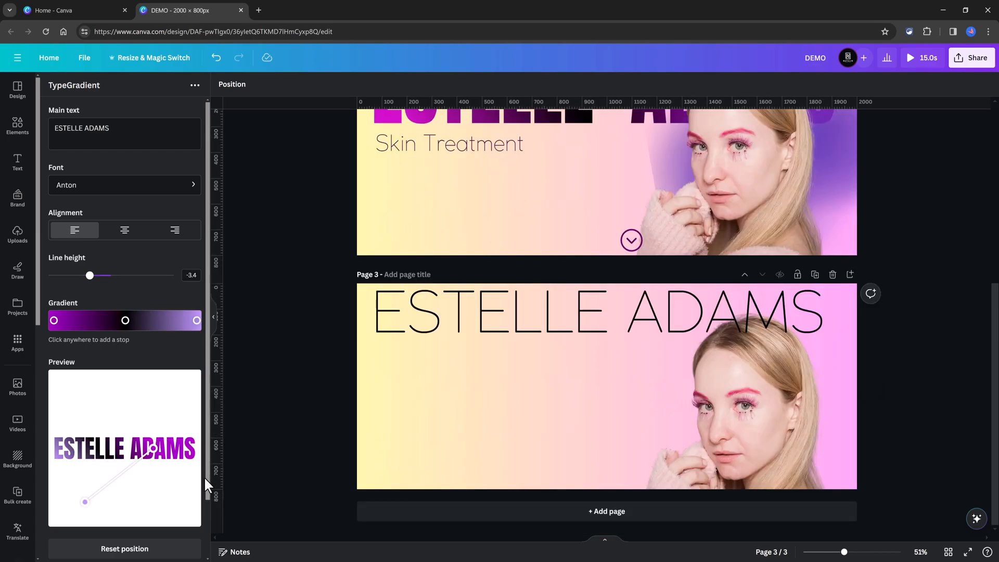
{"action": "scroll", "coordinate": [205, 500], "scroll_direction": "down", "scroll_amount": 3}
{"action": "left_click", "coordinate": [158, 517]}
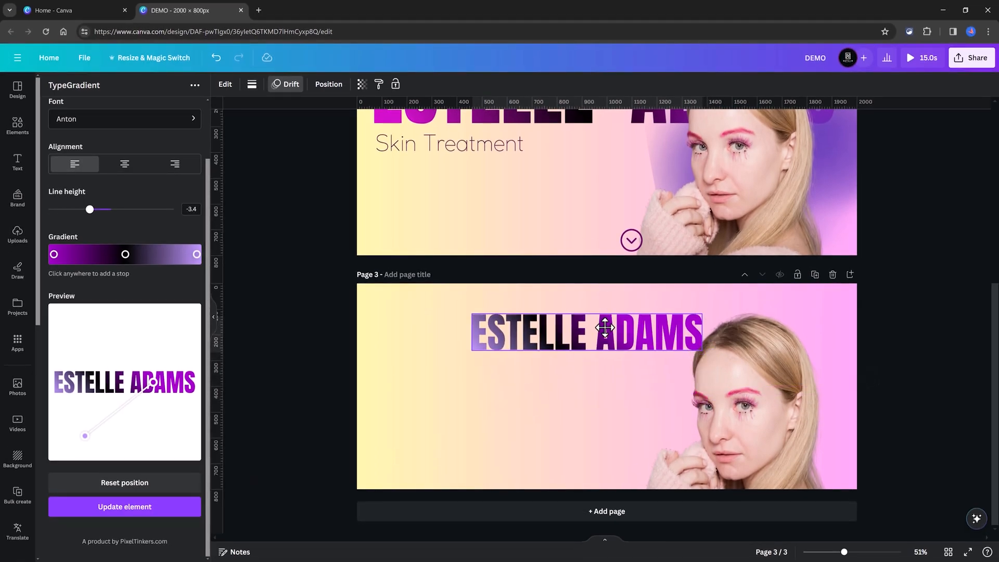
- Enlarge the gradient name text to nearly the full width of page 3 and align it with the page's top edge
{"action": "left_click_drag", "start_coordinate": [604, 328], "coordinate": [612, 321]}
{"action": "left_click_drag", "start_coordinate": [477, 340], "coordinate": [360, 359]}
{"action": "left_click_drag", "start_coordinate": [710, 304], "coordinate": [842, 297]}
{"action": "left_click", "coordinate": [328, 84]}
{"action": "left_click", "coordinate": [63, 177]}
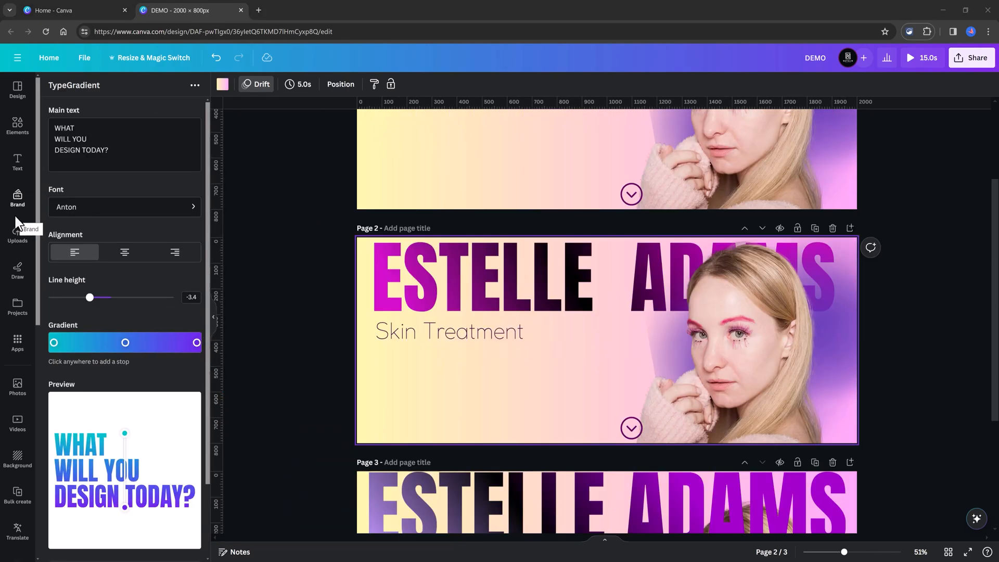
- Duplicate the "Skin Treatment" text from page 2 and place the copy below the gradient name on page 3
{"action": "left_click", "coordinate": [476, 341]}
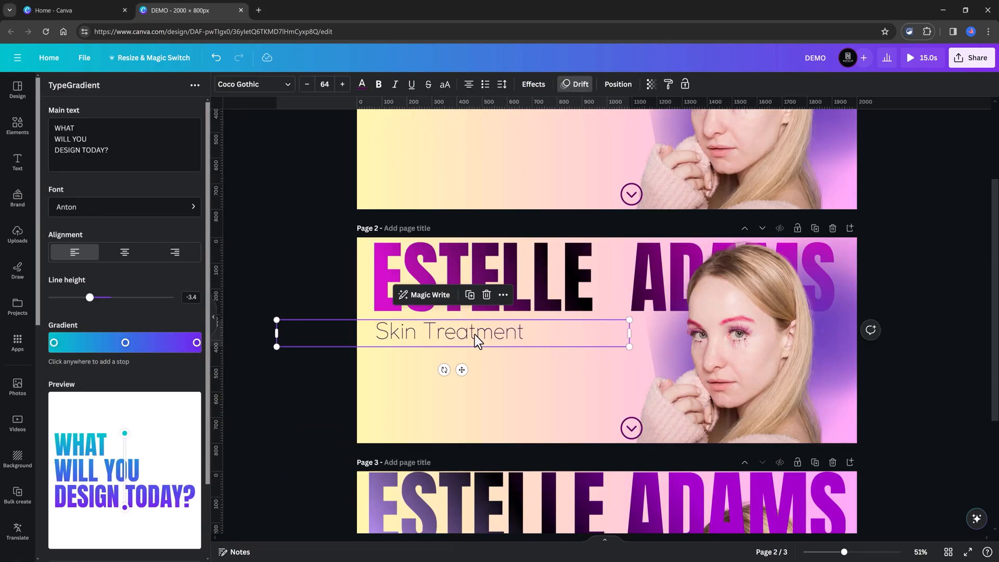
{"action": "left_click", "coordinate": [470, 302]}
{"action": "left_click_drag", "start_coordinate": [470, 335], "coordinate": [529, 441]}
{"action": "left_click_drag", "start_coordinate": [486, 369], "coordinate": [426, 383]}
{"action": "left_click", "coordinate": [18, 125]}
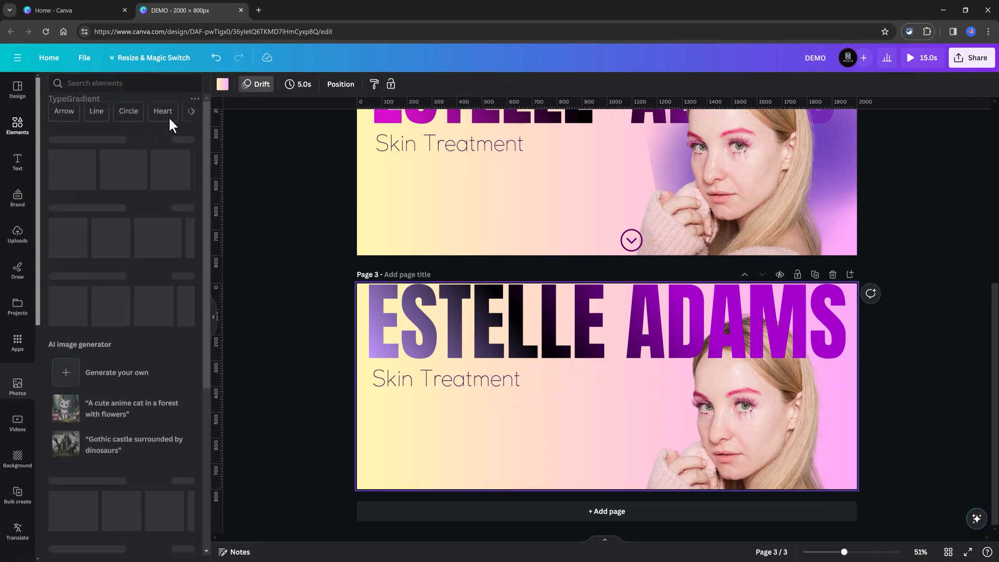
{"action": "left_click", "coordinate": [677, 160]}
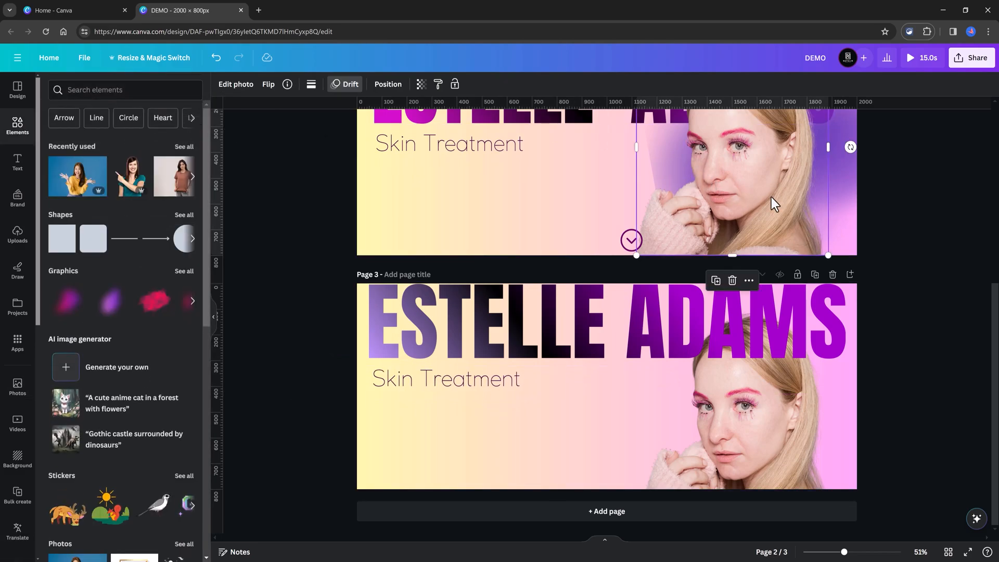
{"action": "scroll", "coordinate": [721, 248], "scroll_direction": "up", "scroll_amount": 3}
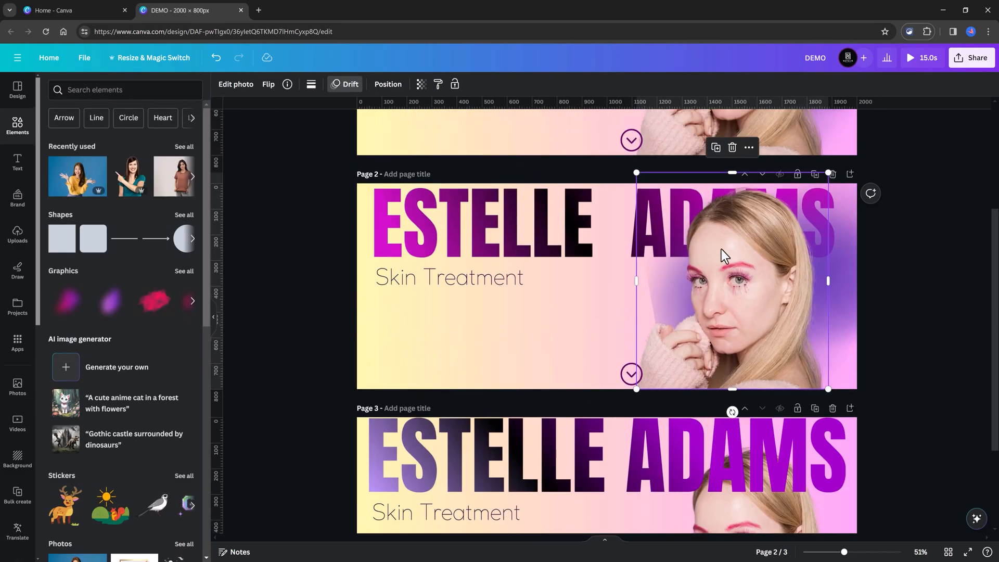
{"action": "left_click", "coordinate": [716, 149]}
{"action": "left_click_drag", "start_coordinate": [704, 252], "coordinate": [710, 297]}
{"action": "key", "text": "ctrl+z"}
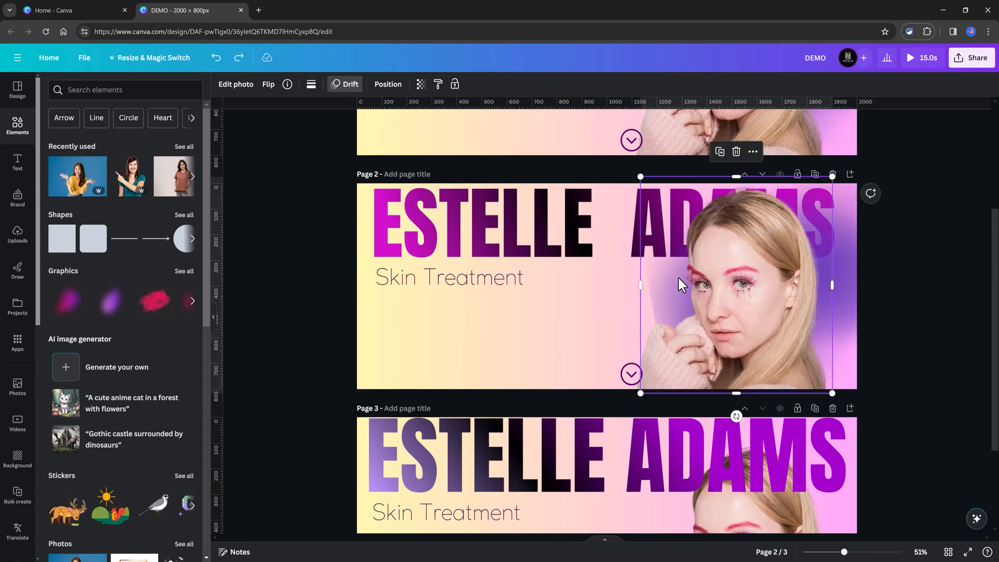
- Copy the blurred purple graphic behind the photo on page 2 and paste it onto page 3
{"action": "left_click", "coordinate": [388, 84]}
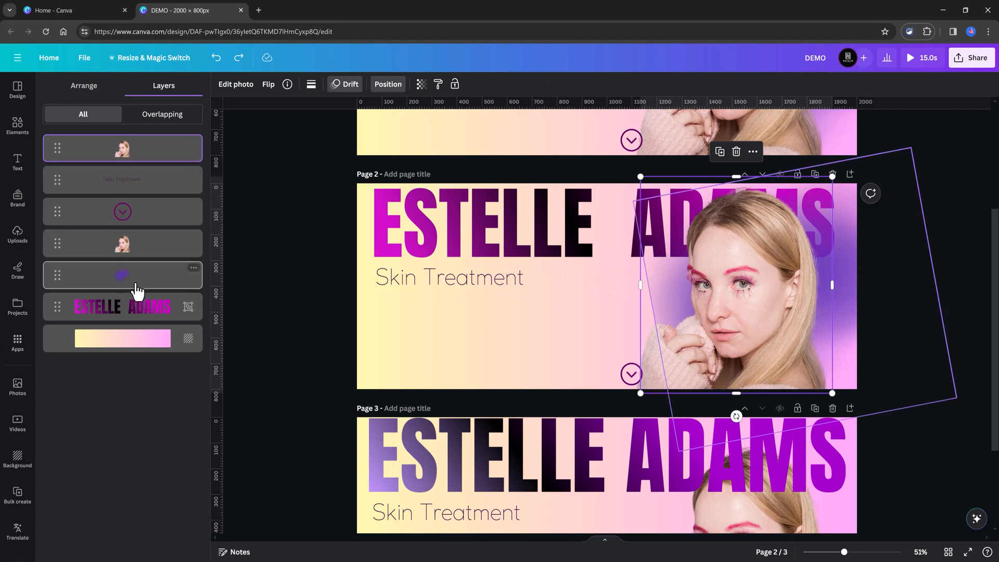
{"action": "left_click", "coordinate": [164, 282]}
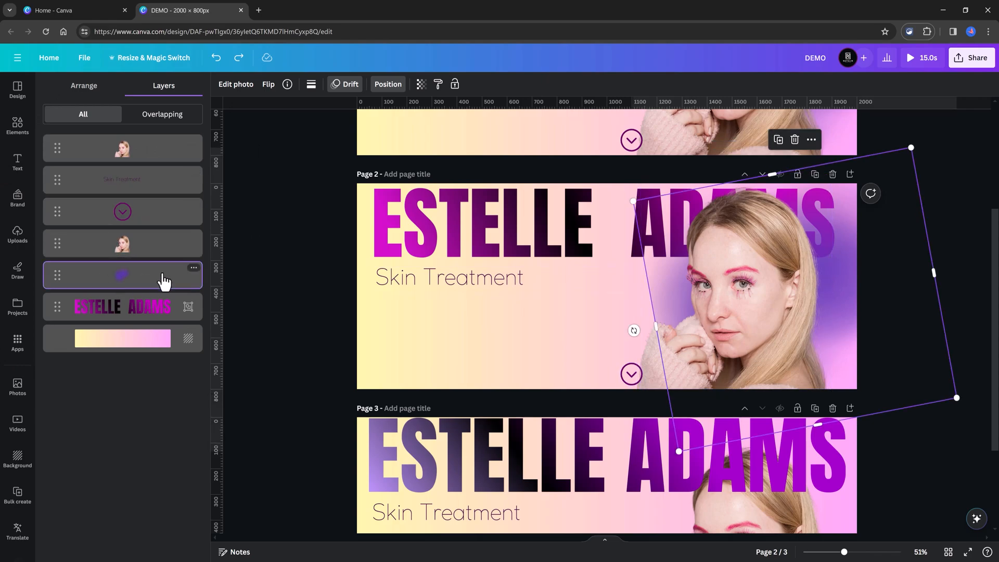
{"action": "left_click_drag", "start_coordinate": [689, 304], "coordinate": [662, 528]}
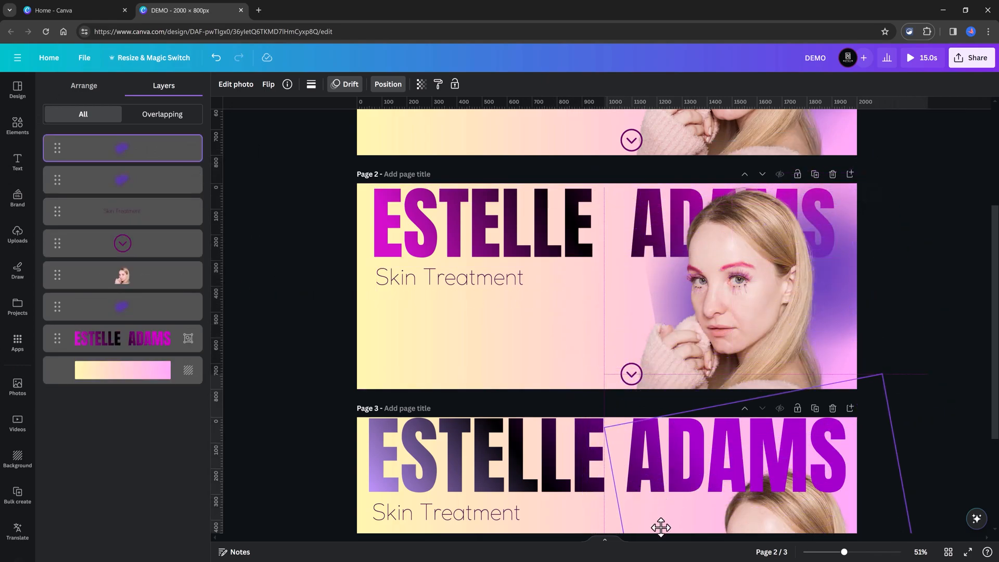
{"action": "left_click_drag", "start_coordinate": [662, 528], "coordinate": [662, 529]}
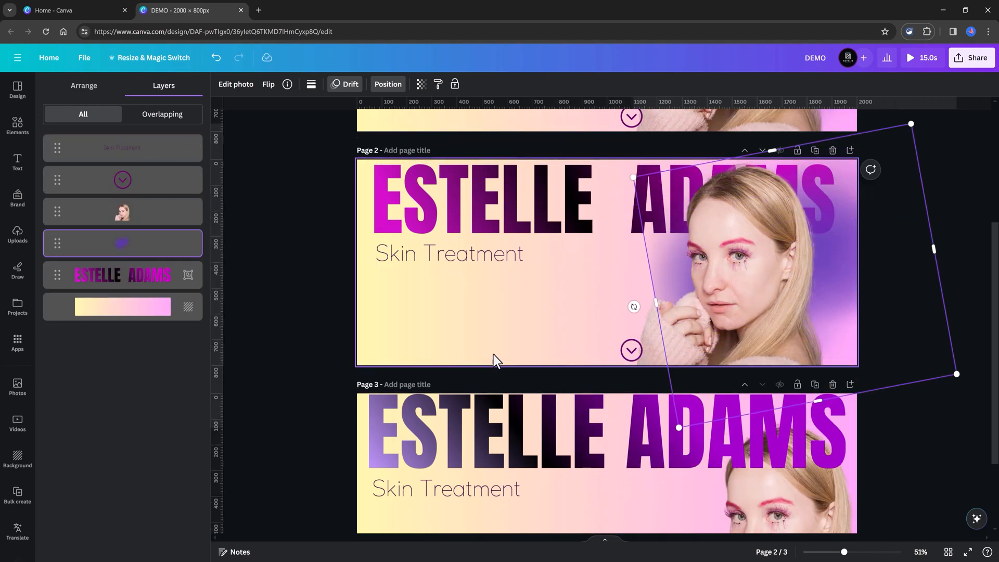
{"action": "scroll", "coordinate": [660, 380], "scroll_direction": "down", "scroll_amount": 3}
{"action": "right_click", "coordinate": [669, 384]}
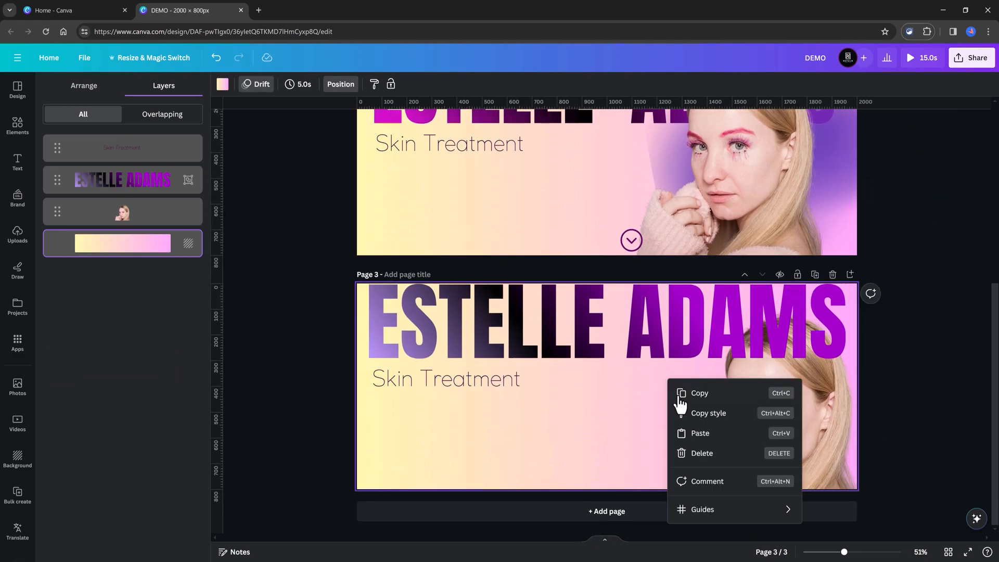
{"action": "left_click", "coordinate": [699, 433]}
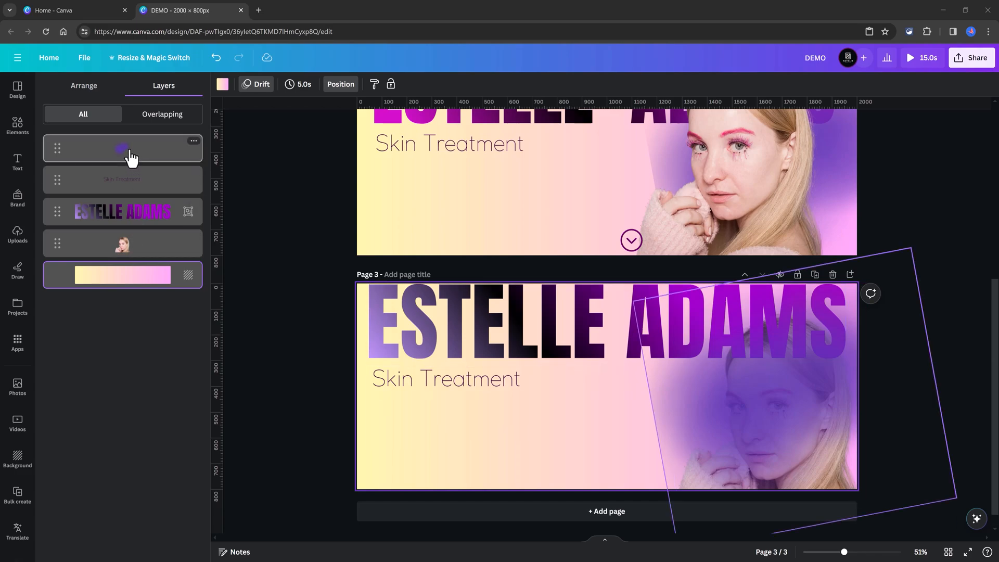
- Move the purple graphic behind the photo on page 3 and shift it to the right
{"action": "left_click_drag", "start_coordinate": [130, 156], "coordinate": [137, 256]}
{"action": "key", "text": "shift+Right"}
{"action": "key", "text": "shift+Right"}
{"action": "key", "text": "shift+Right"}
{"action": "key", "text": "shift+Right"}
{"action": "key", "text": "shift+Right"}
{"action": "key", "text": "shift+Right"}
{"action": "key", "text": "shift+Right"}
{"action": "key", "text": "shift+Right"}
{"action": "key", "text": "shift+Right"}
{"action": "key", "text": "shift+Right"}
{"action": "key", "text": "shift+Right"}
{"action": "key", "text": "shift+Right"}
{"action": "key", "text": "shift+Right"}
{"action": "key", "text": "shift+Right"}
{"action": "key", "text": "shift+Right"}
{"action": "key", "text": "shift+Right"}
{"action": "key", "text": "shift+Right"}
{"action": "key", "text": "shift+Right"}
{"action": "key", "text": "shift+Right"}
{"action": "key", "text": "shift+Right"}
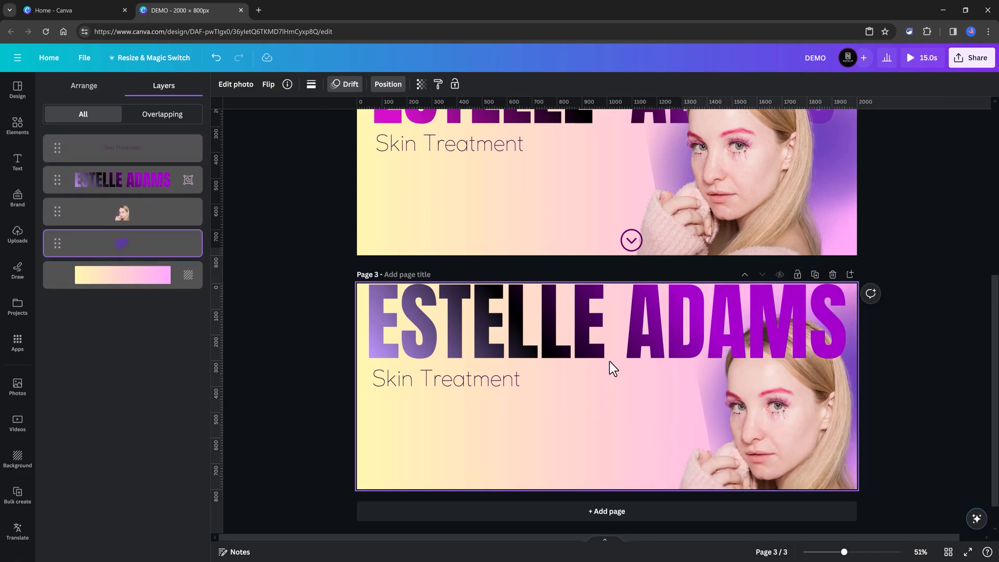
- Bring the cut-out photo on page 3 in front of the gradient name text
{"action": "left_click", "coordinate": [173, 215]}
{"action": "left_click_drag", "start_coordinate": [156, 214], "coordinate": [173, 173]}
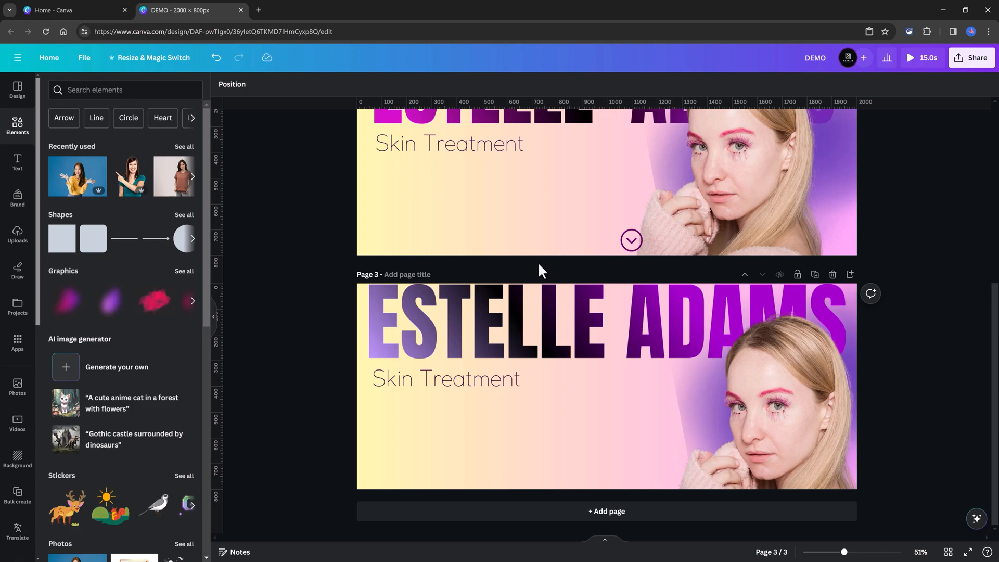
- Duplicate page 2's circled arrow icon, place the copy at the bottom centre of page 3 and link it to page 1
{"action": "left_click", "coordinate": [631, 241]}
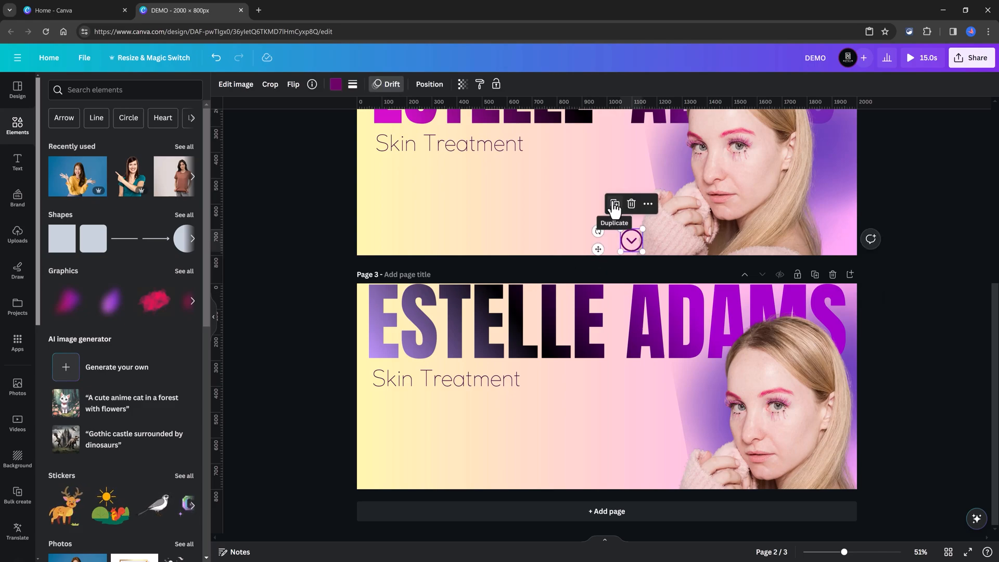
{"action": "left_click_drag", "start_coordinate": [635, 245], "coordinate": [628, 488]}
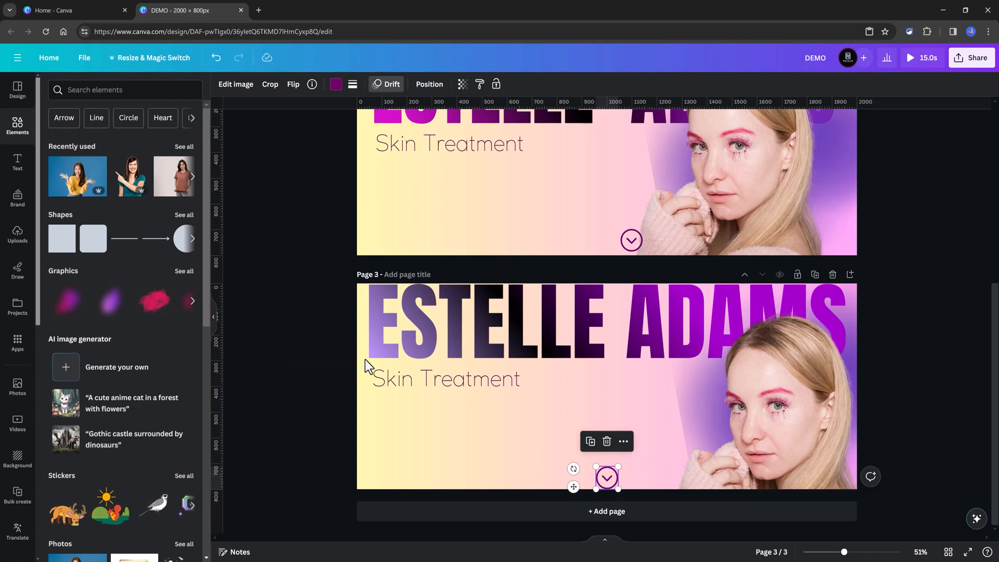
{"action": "left_click", "coordinate": [623, 441]}
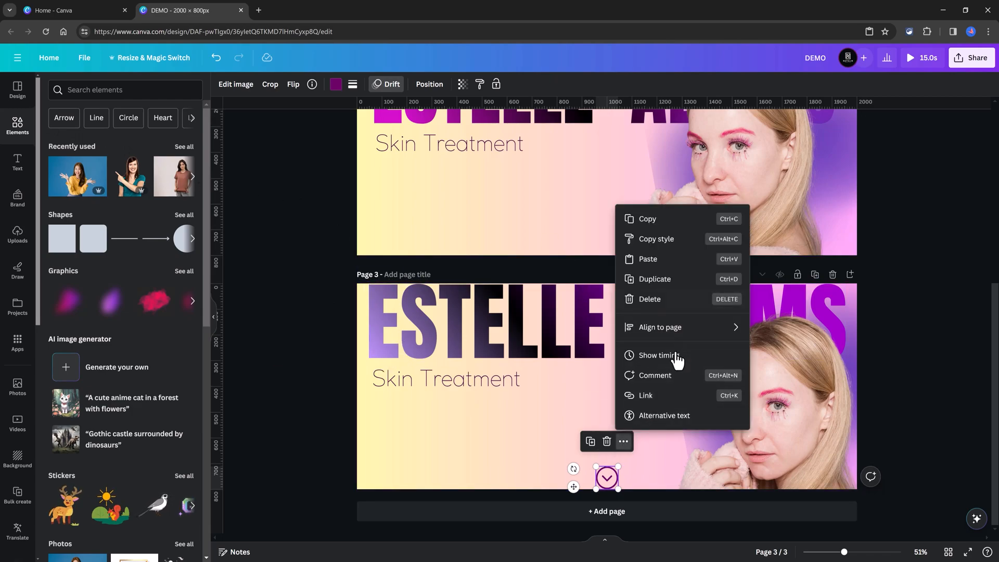
{"action": "left_click", "coordinate": [646, 395]}
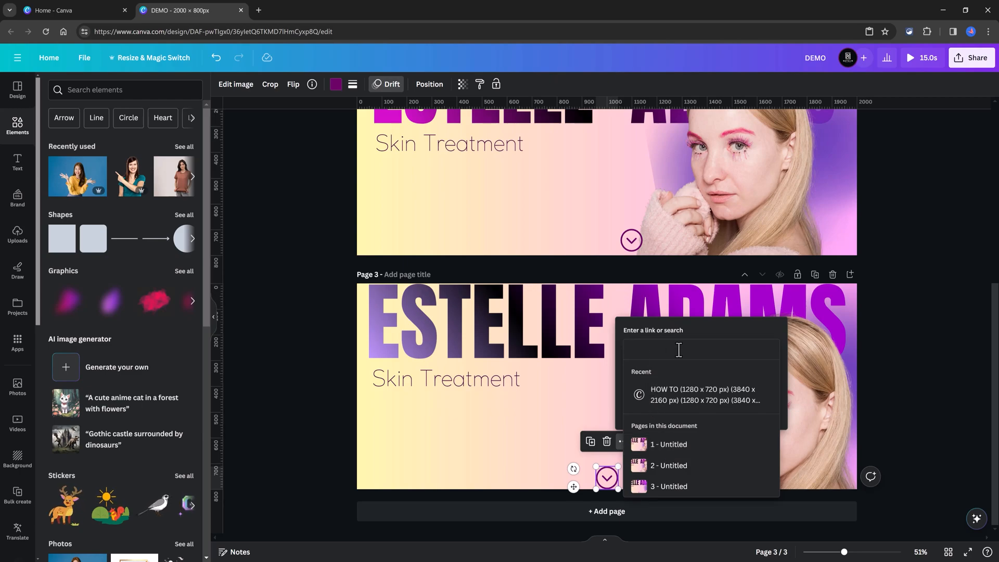
{"action": "left_click", "coordinate": [670, 445]}
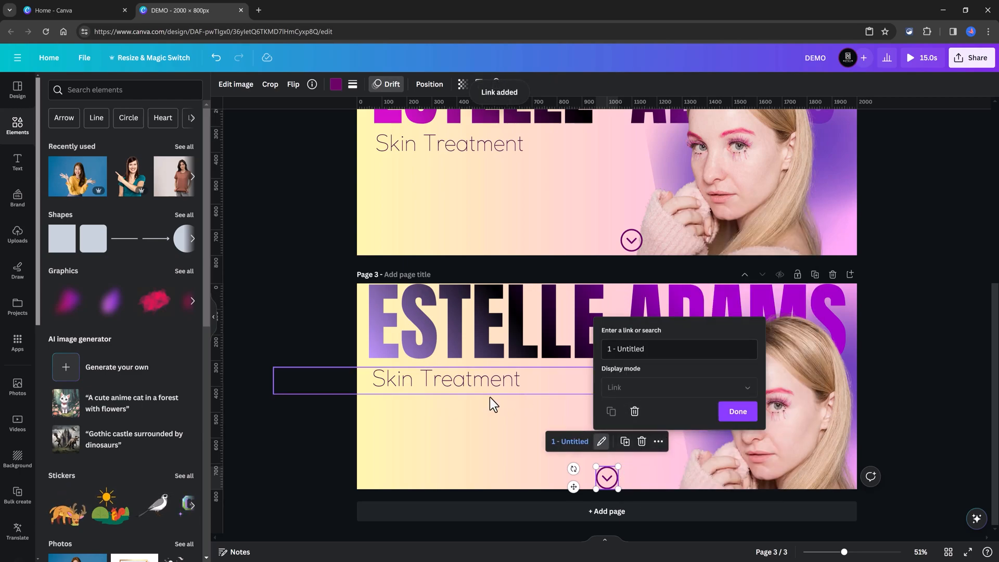
{"action": "left_click", "coordinate": [738, 411]}
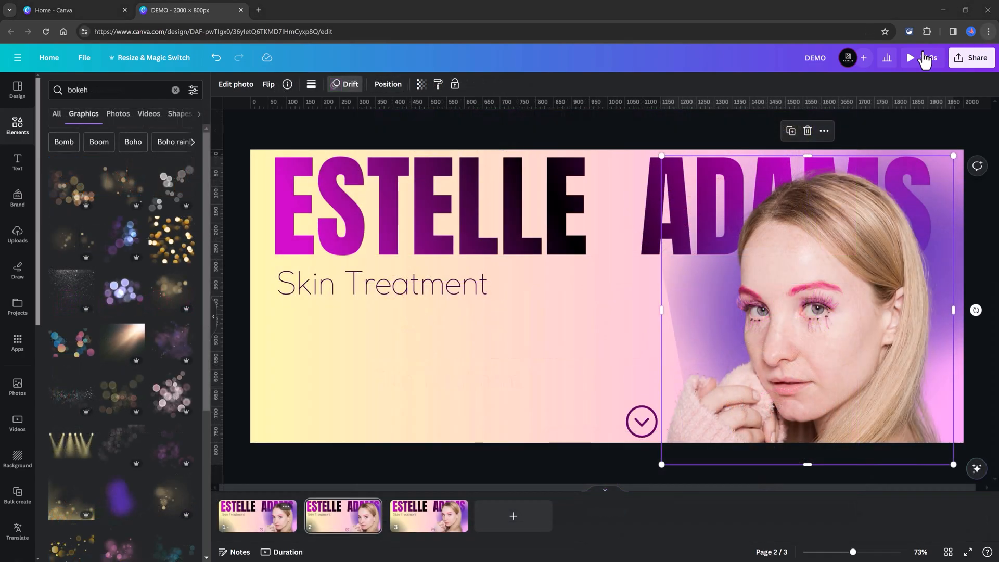
- Play a preview of the animated three-page design
{"action": "left_click", "coordinate": [917, 57]}
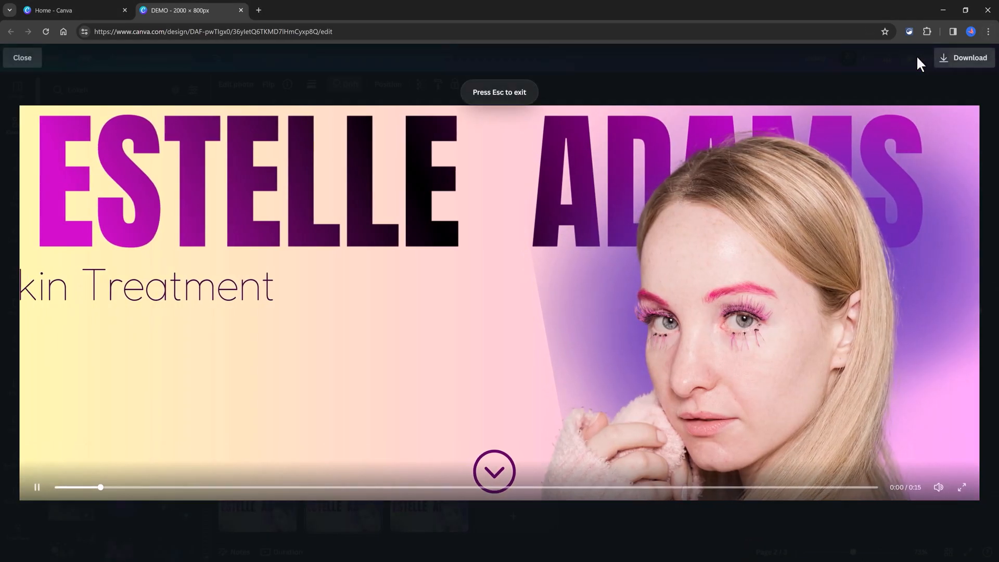